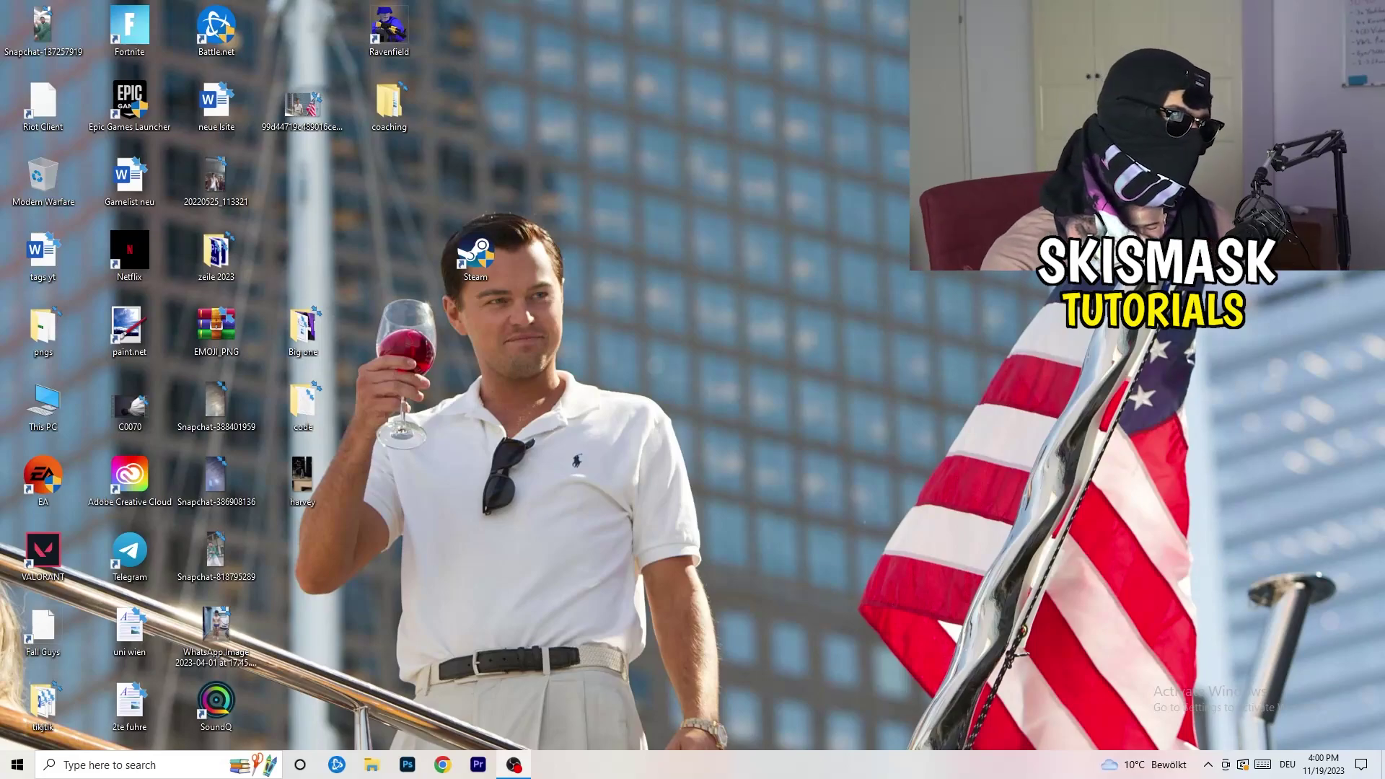
Open Windows Settings on the Gaming page, showing Xbox Game Bar switched off.
key("super")
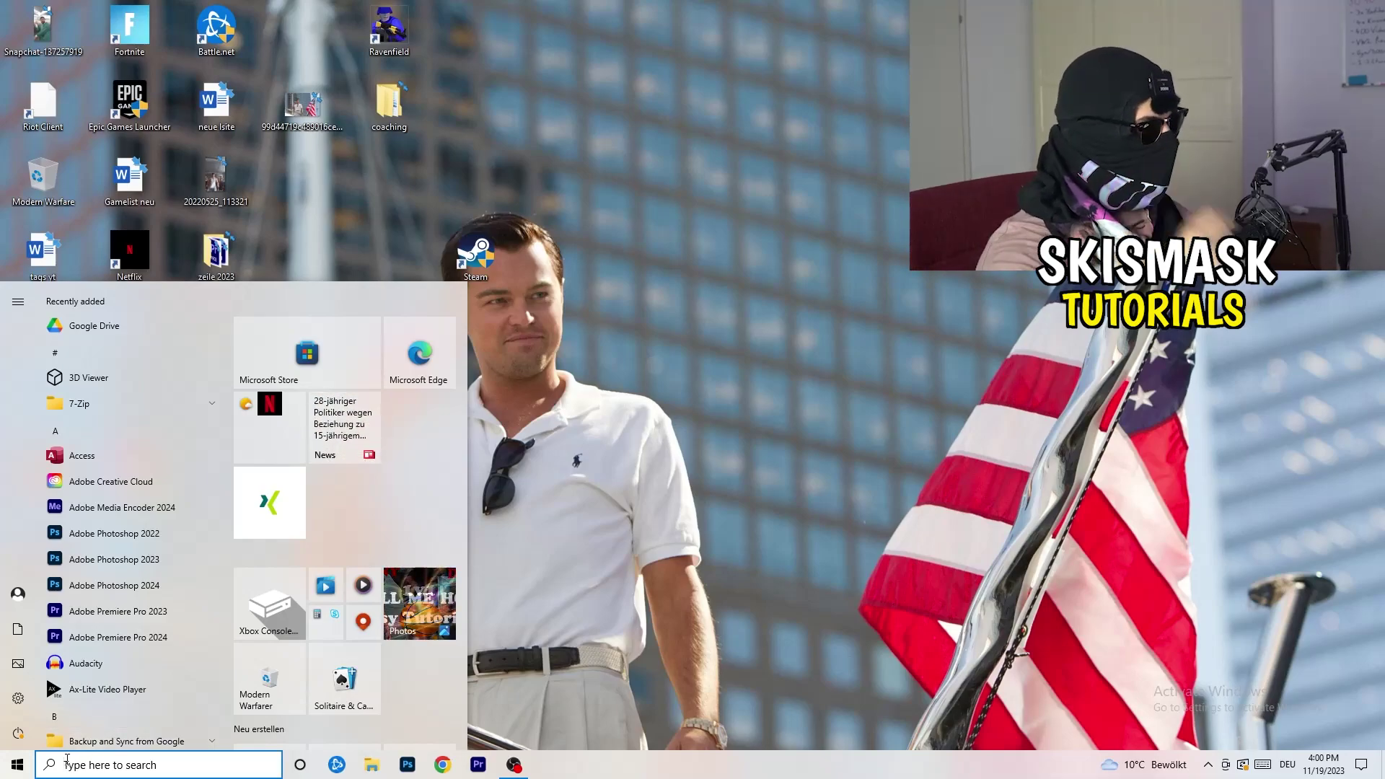
left_click(18, 697)
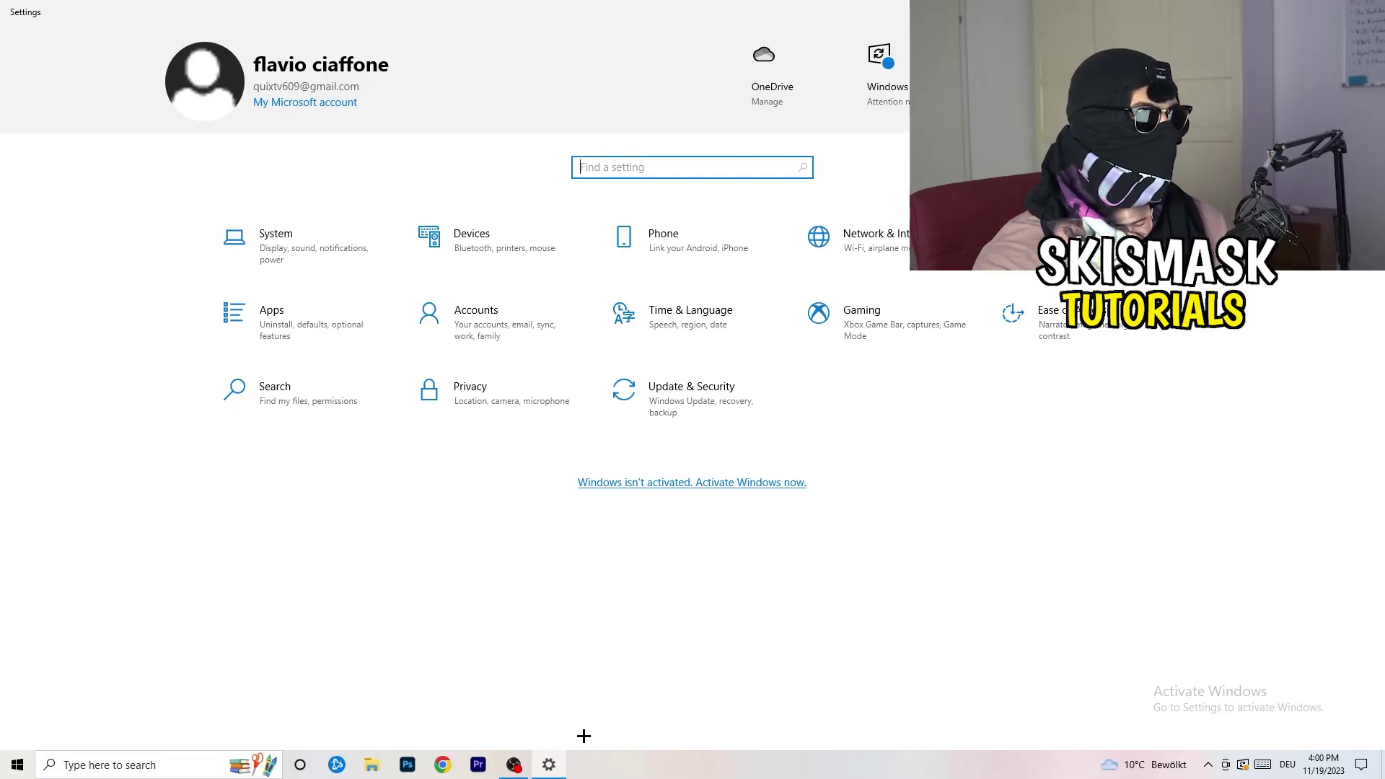
left_click(886, 347)
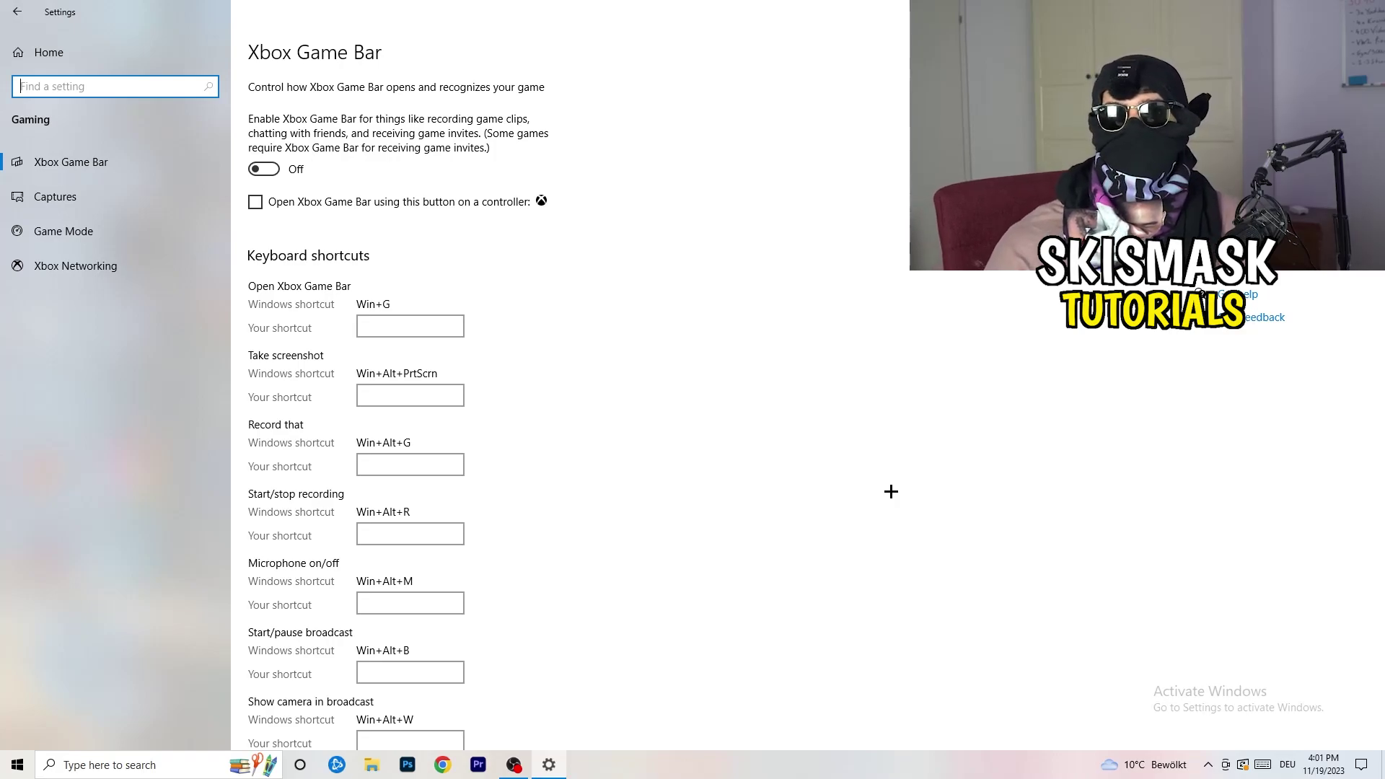
Go to Gaming > Captures and leave the maximum recording length at 2 hours.
left_click(115, 200)
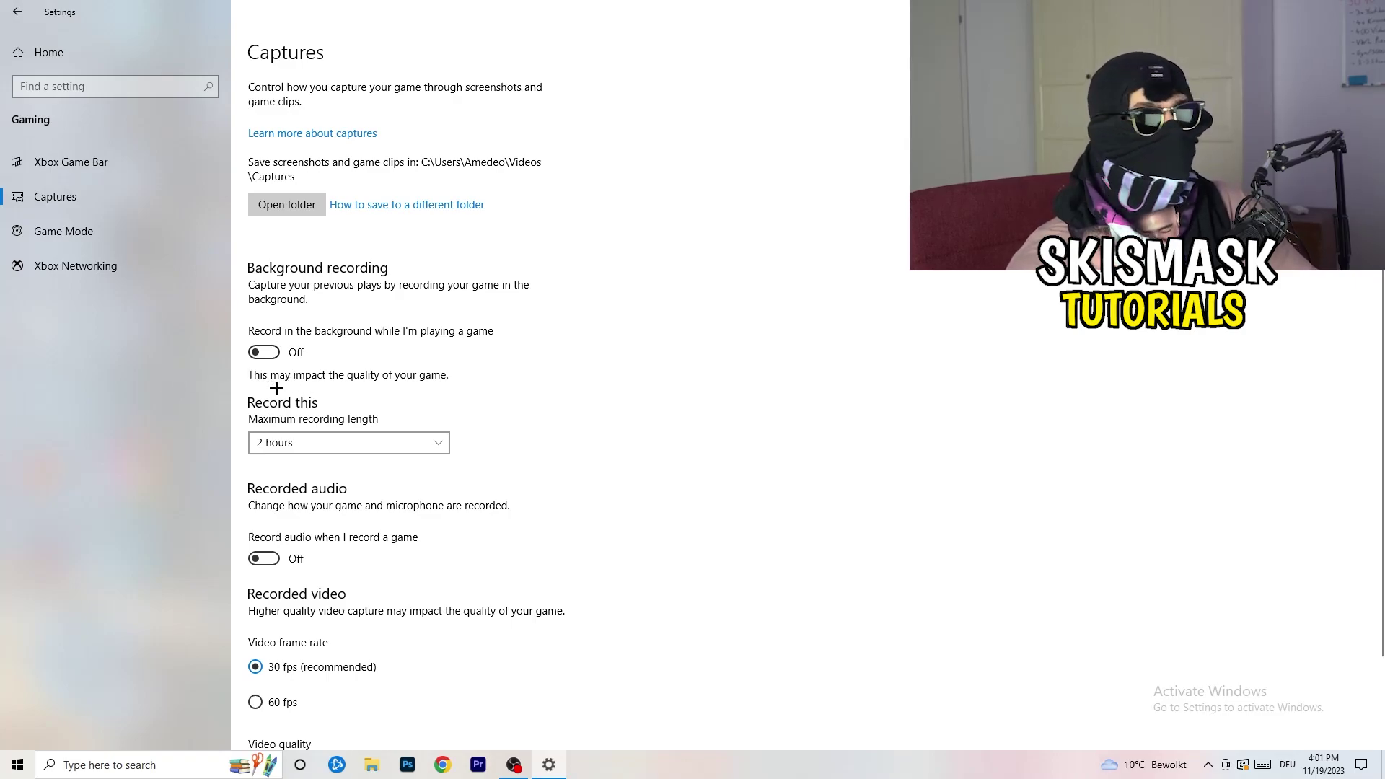
left_click(340, 453)
left_click(575, 389)
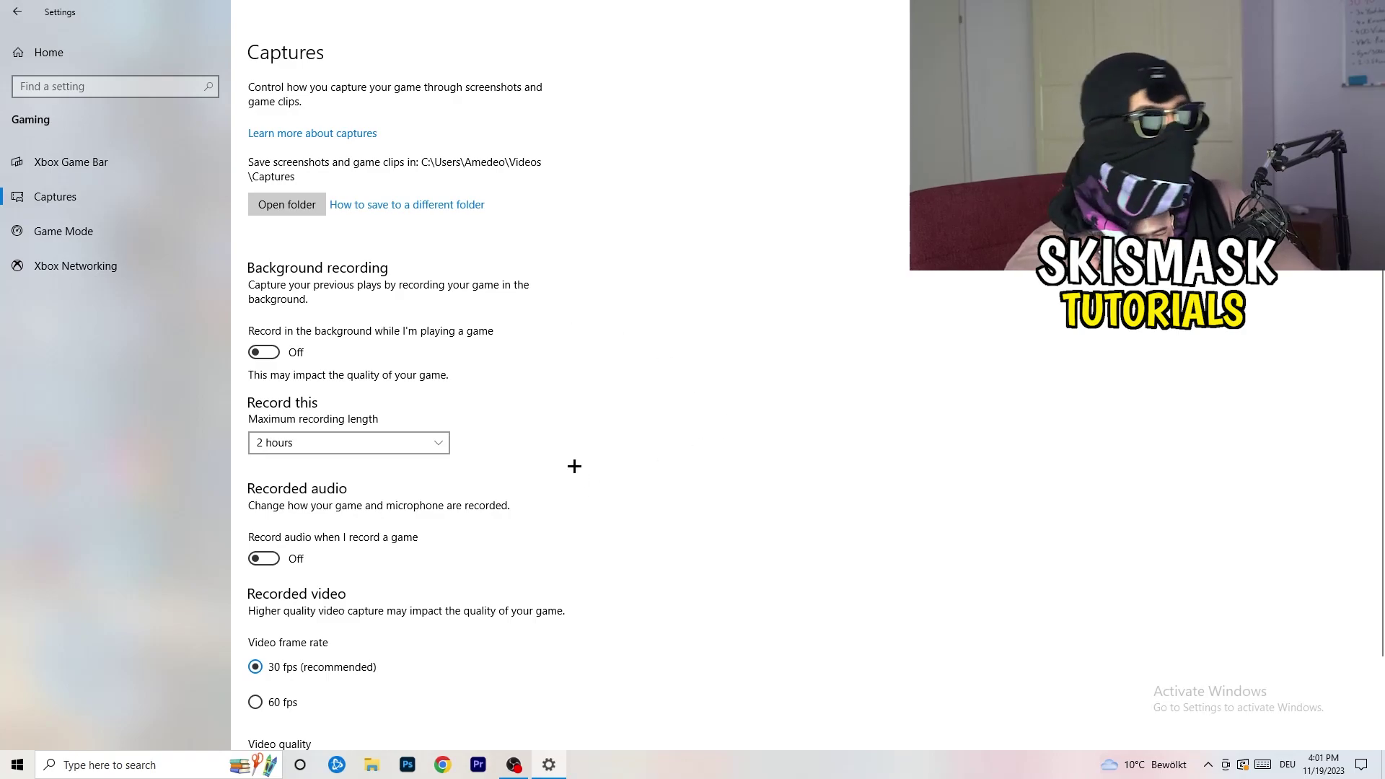
left_click(411, 434)
left_click(888, 360)
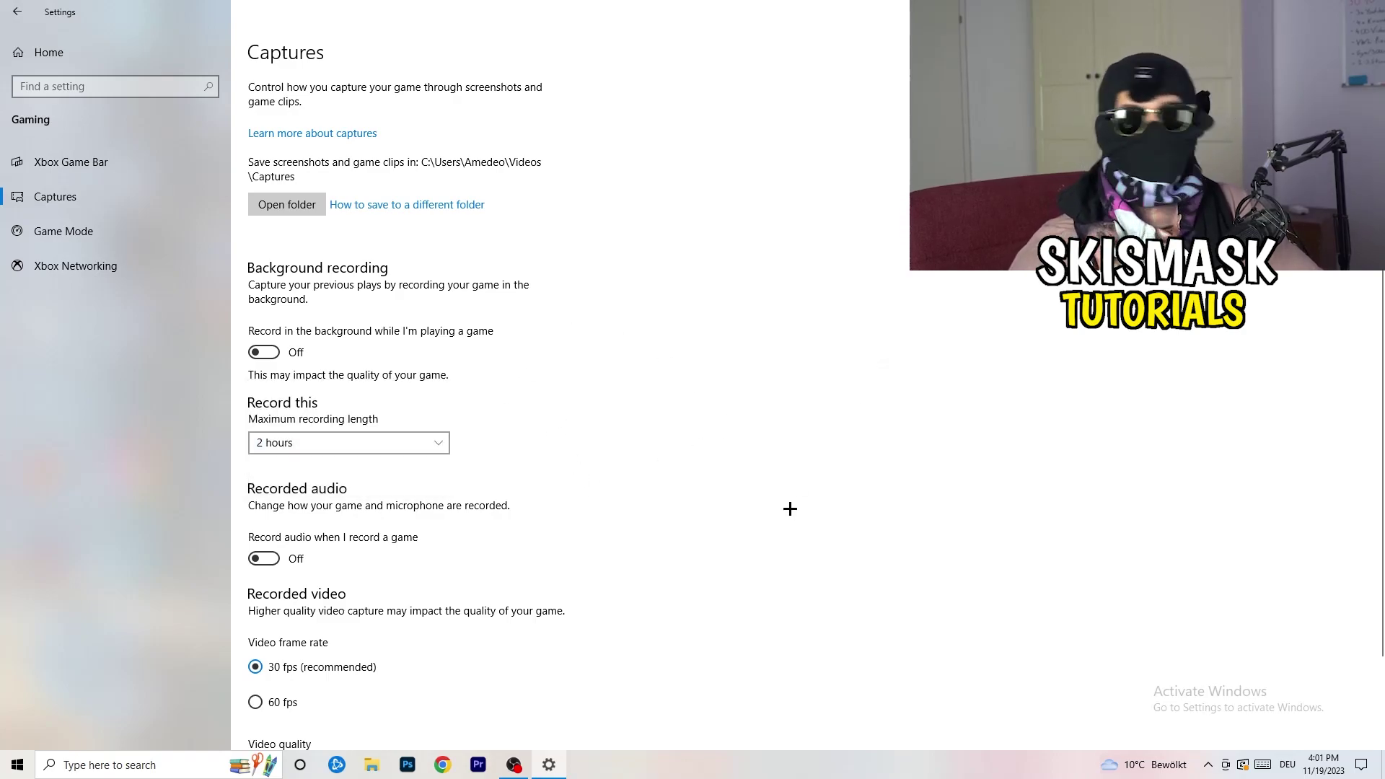
scroll(487, 541, "down", 2)
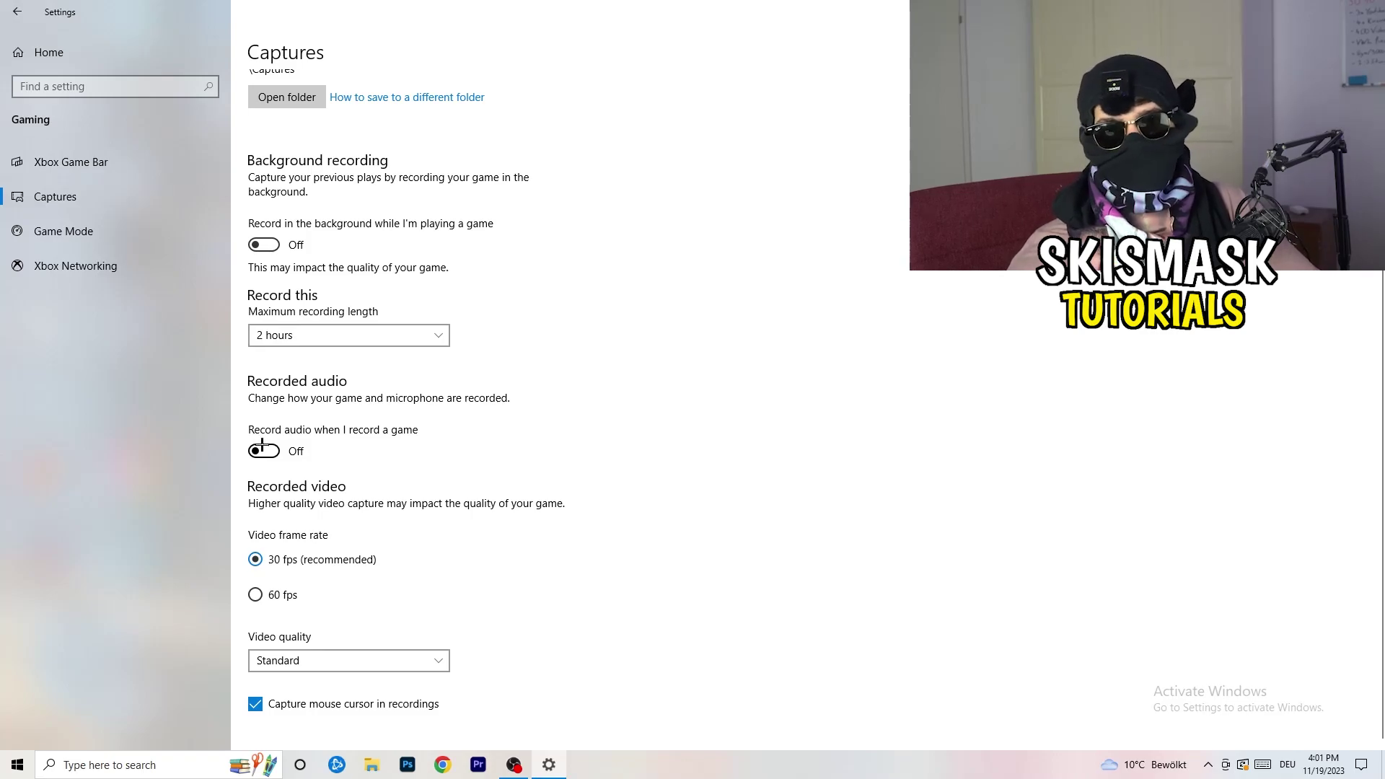
Switch to the Game Mode page, where Game Mode is on.
left_click(99, 230)
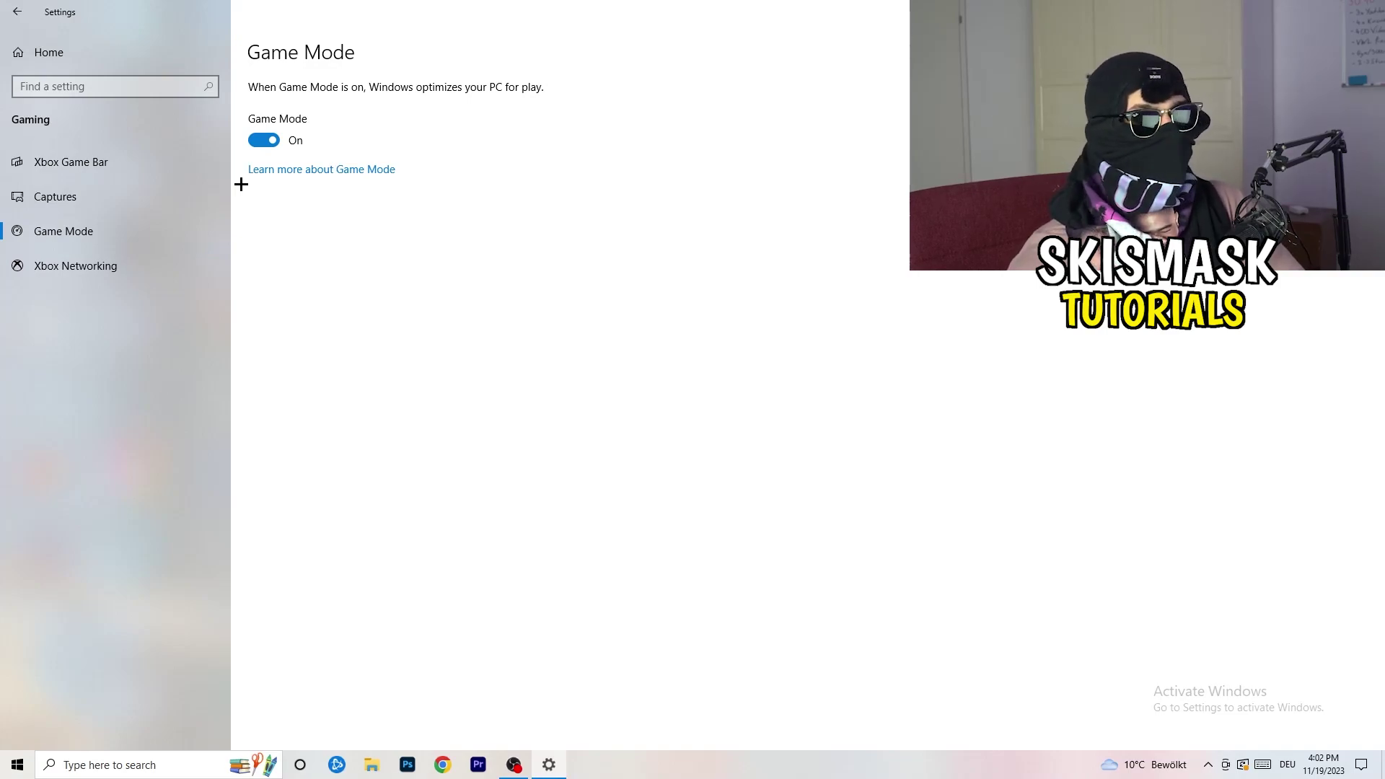
Close Settings and launch Task Manager from the taskbar, maximized to full screen.
key("alt+F4")
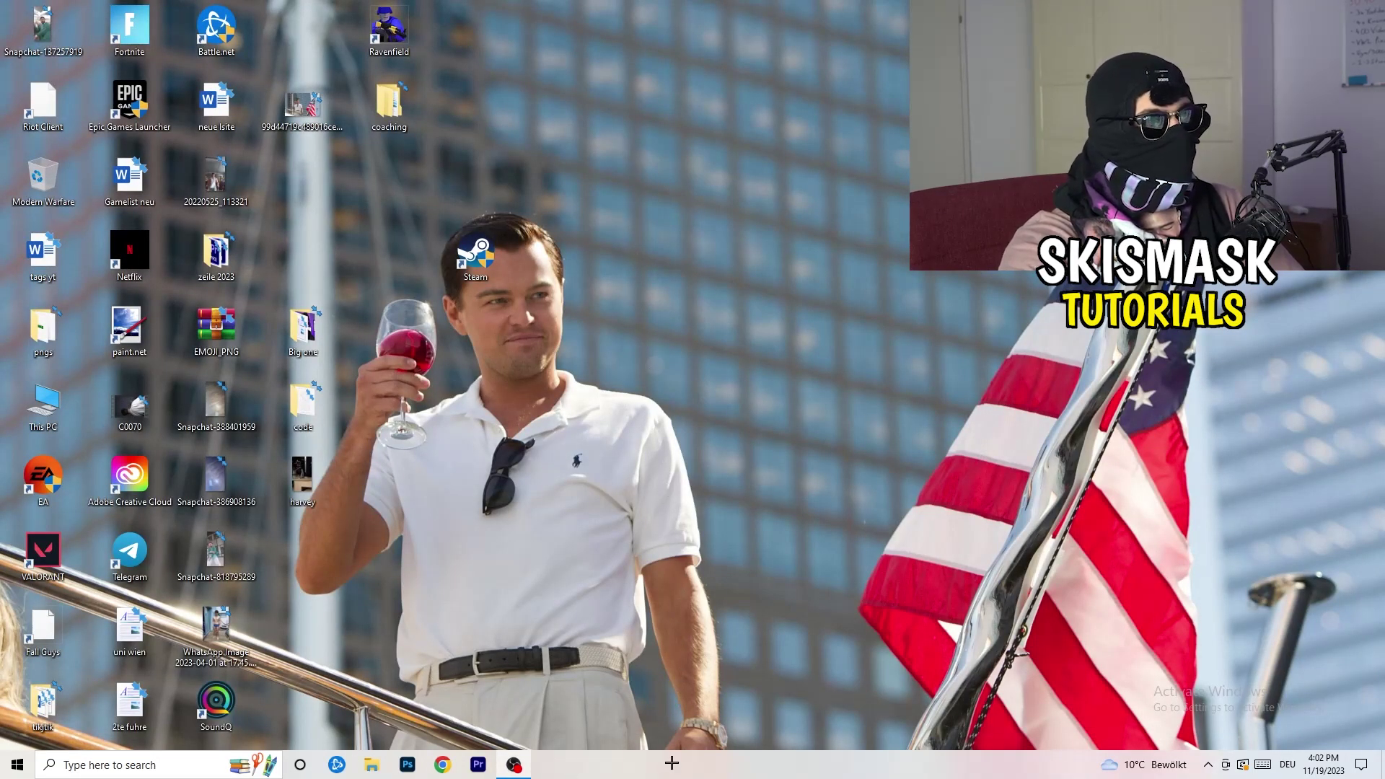
left_click_drag(674, 762, 487, 678)
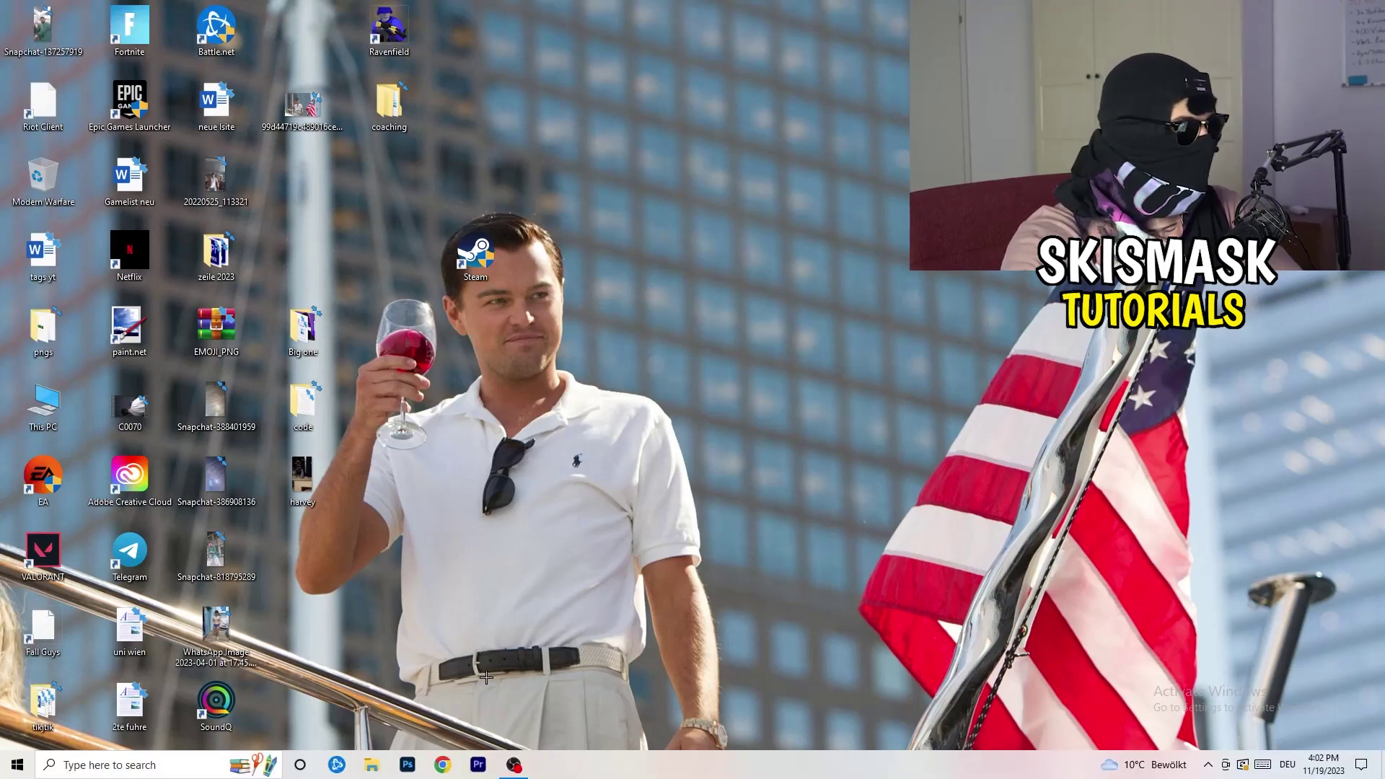
right_click(670, 766)
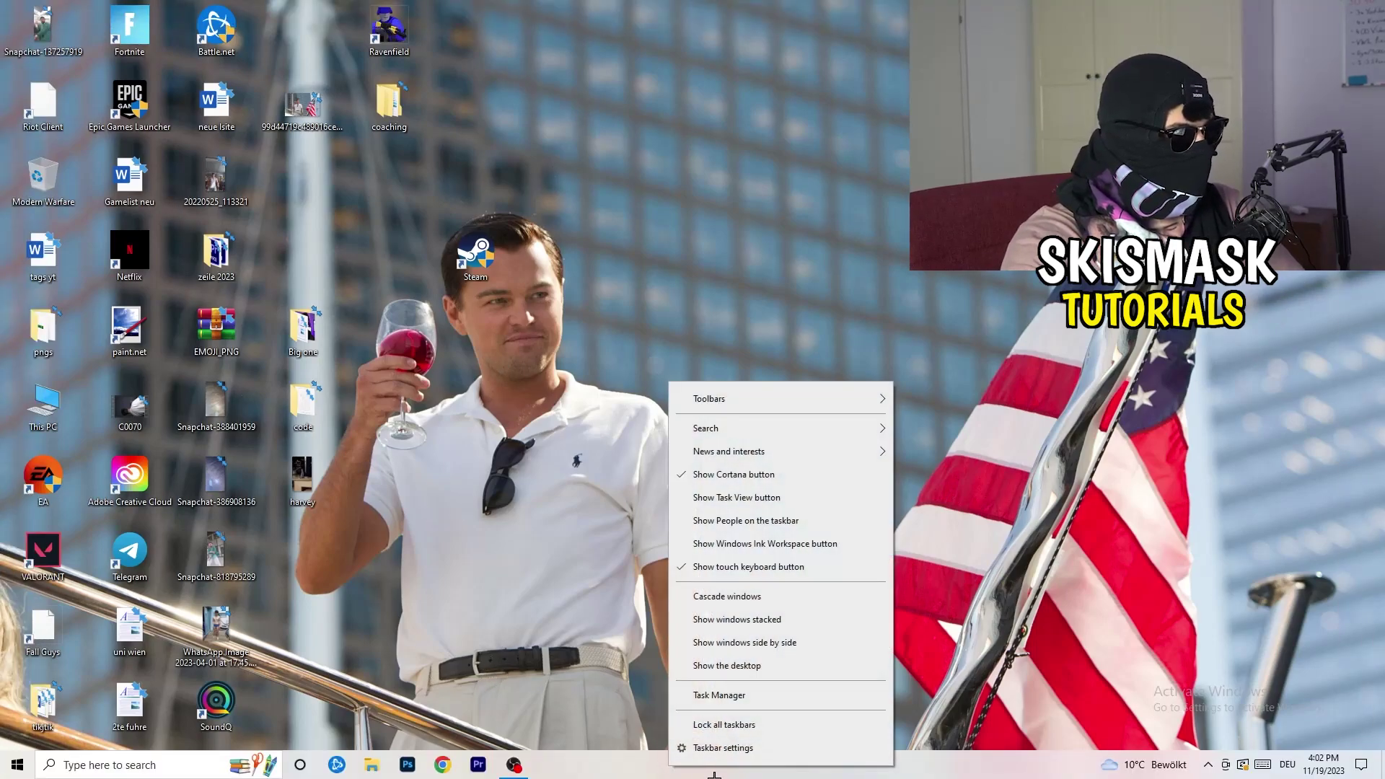
left_click(745, 696)
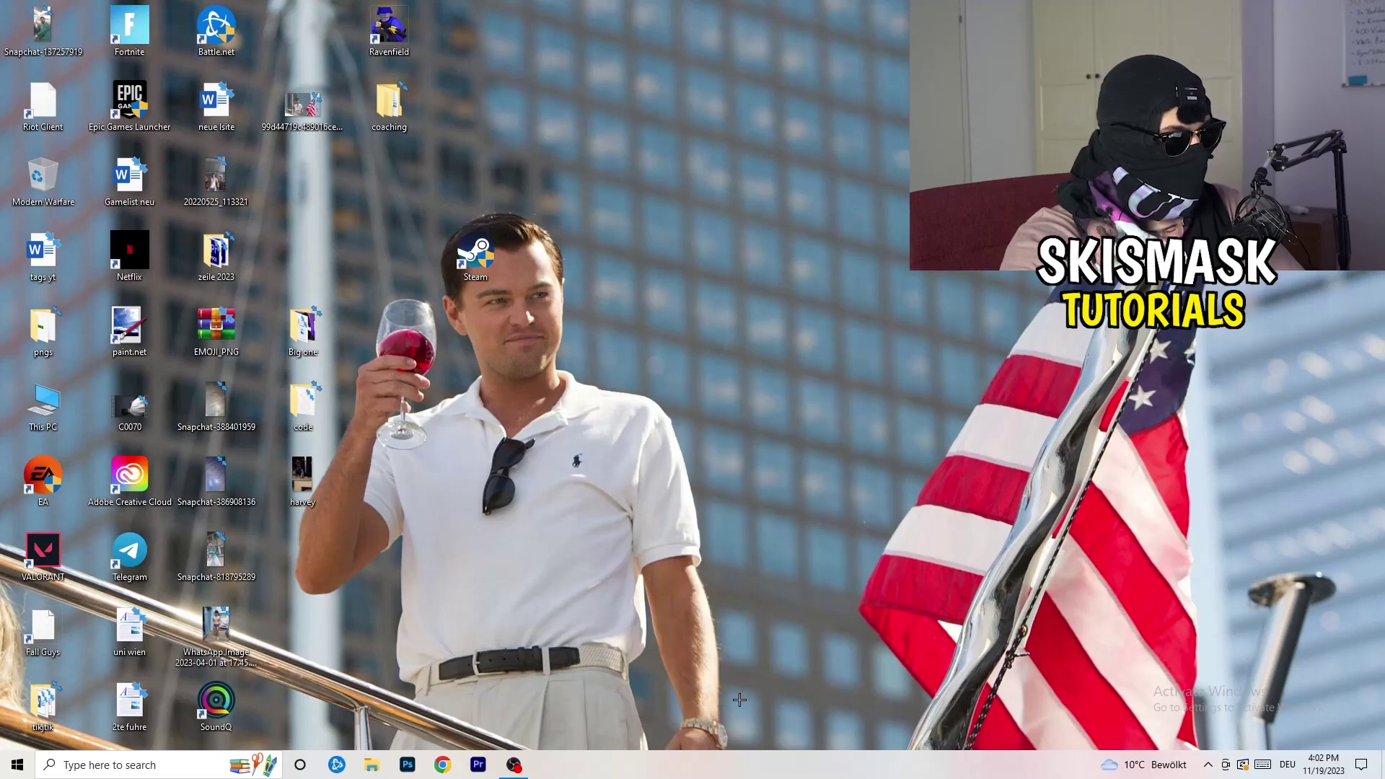
left_click(799, 36)
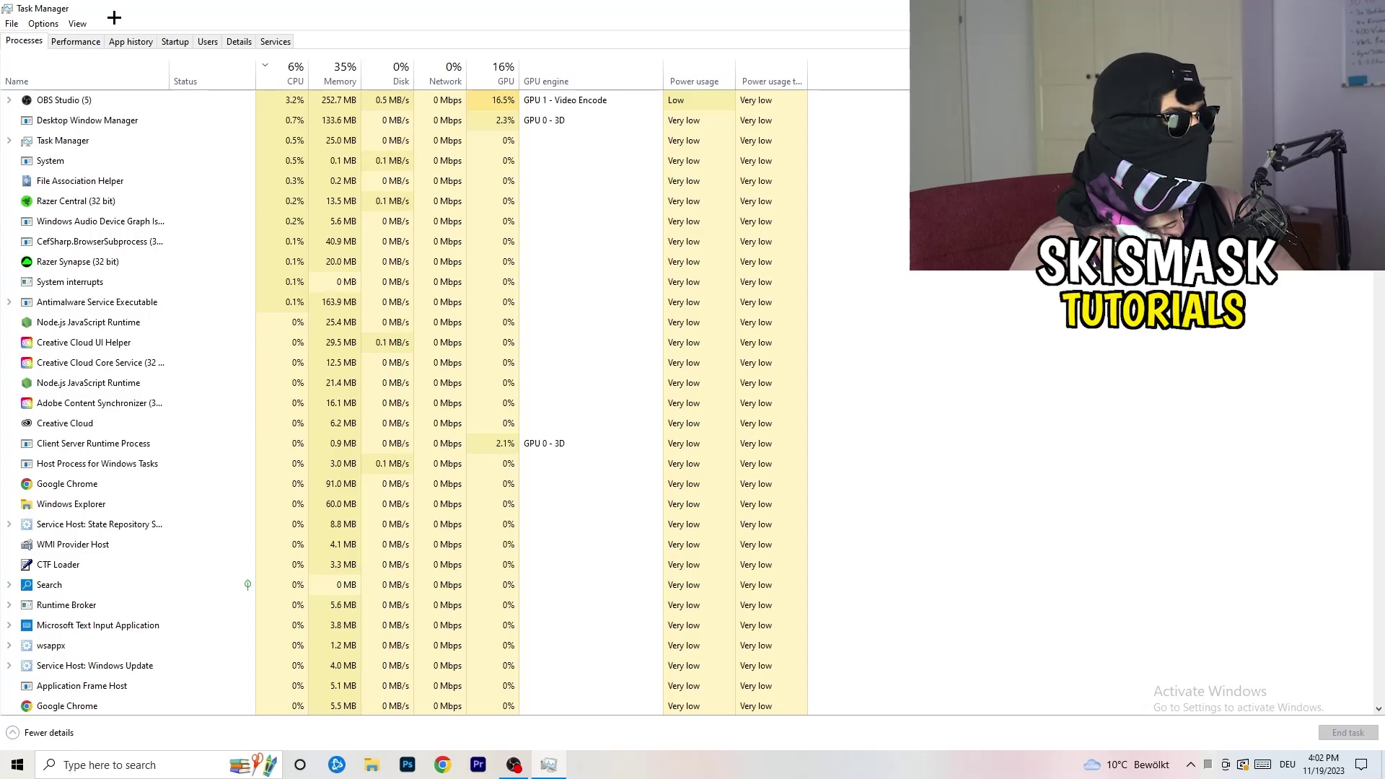
Sort processes by GPU then CPU usage, inspecting OBS Studio's actions without changing anything.
left_click(295, 72)
left_click(482, 73)
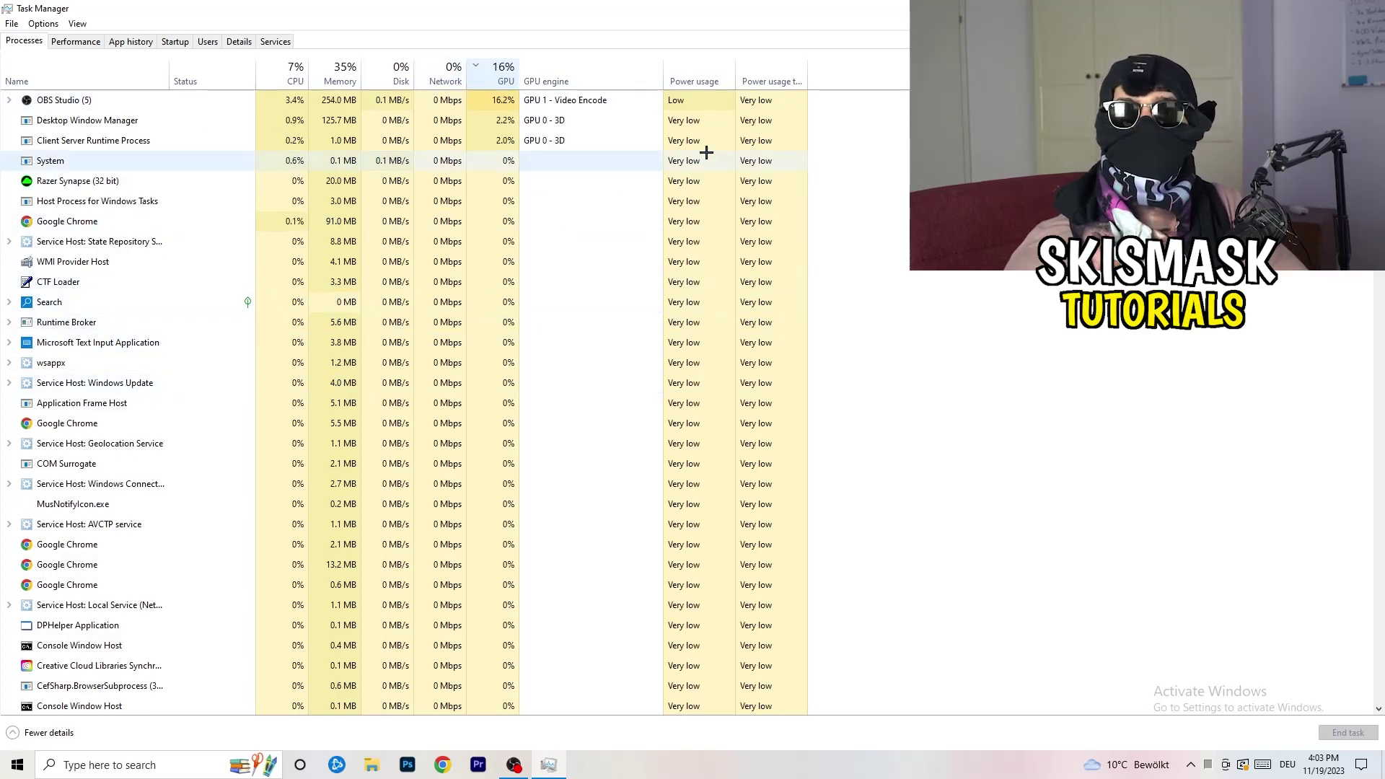
right_click(505, 103)
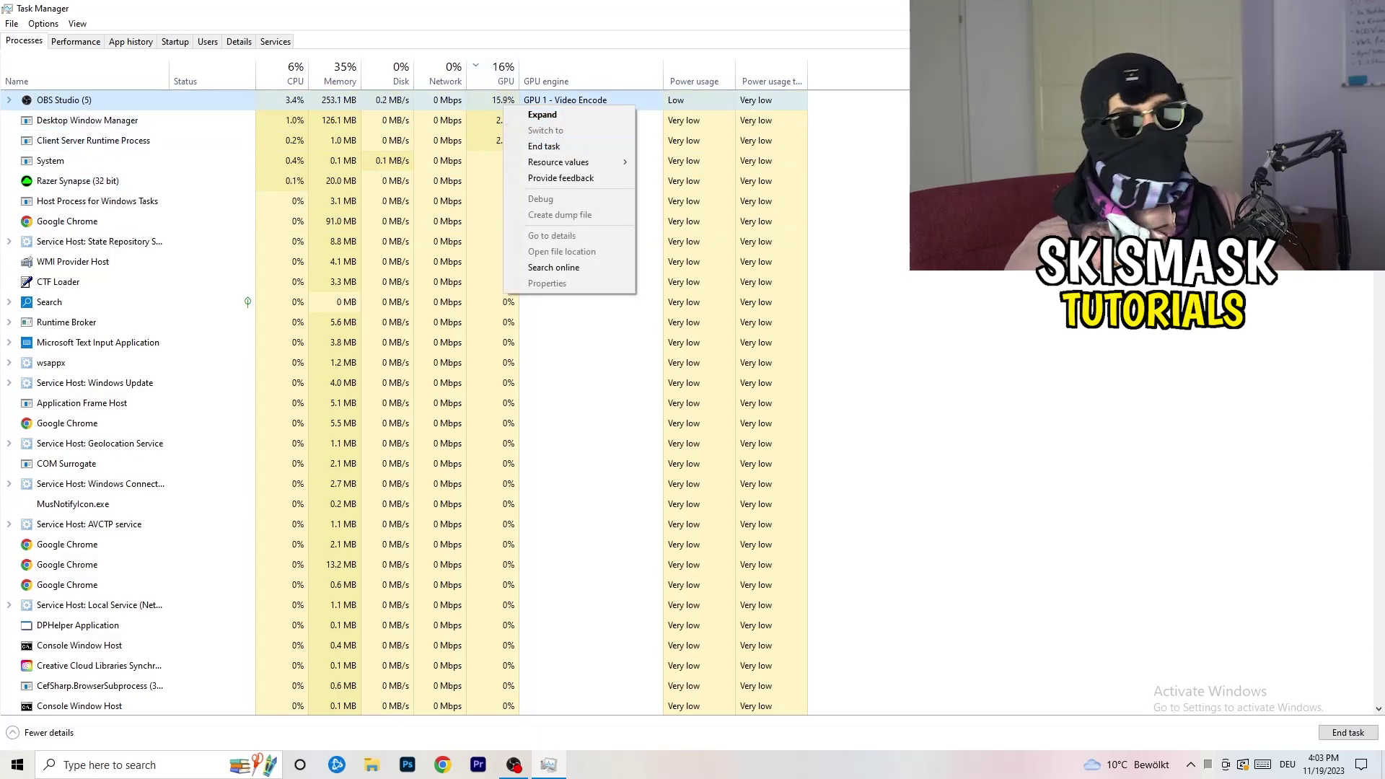
key("Escape")
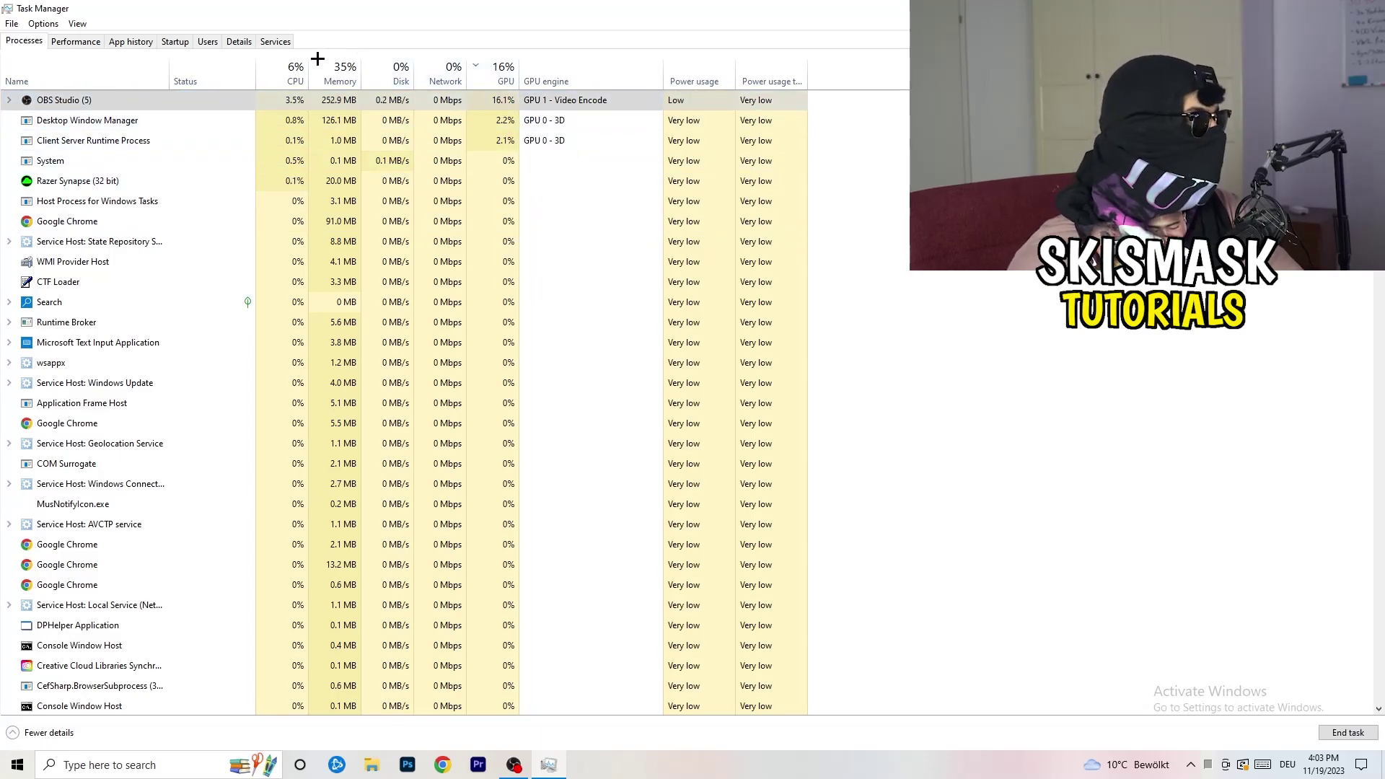
left_click(292, 72)
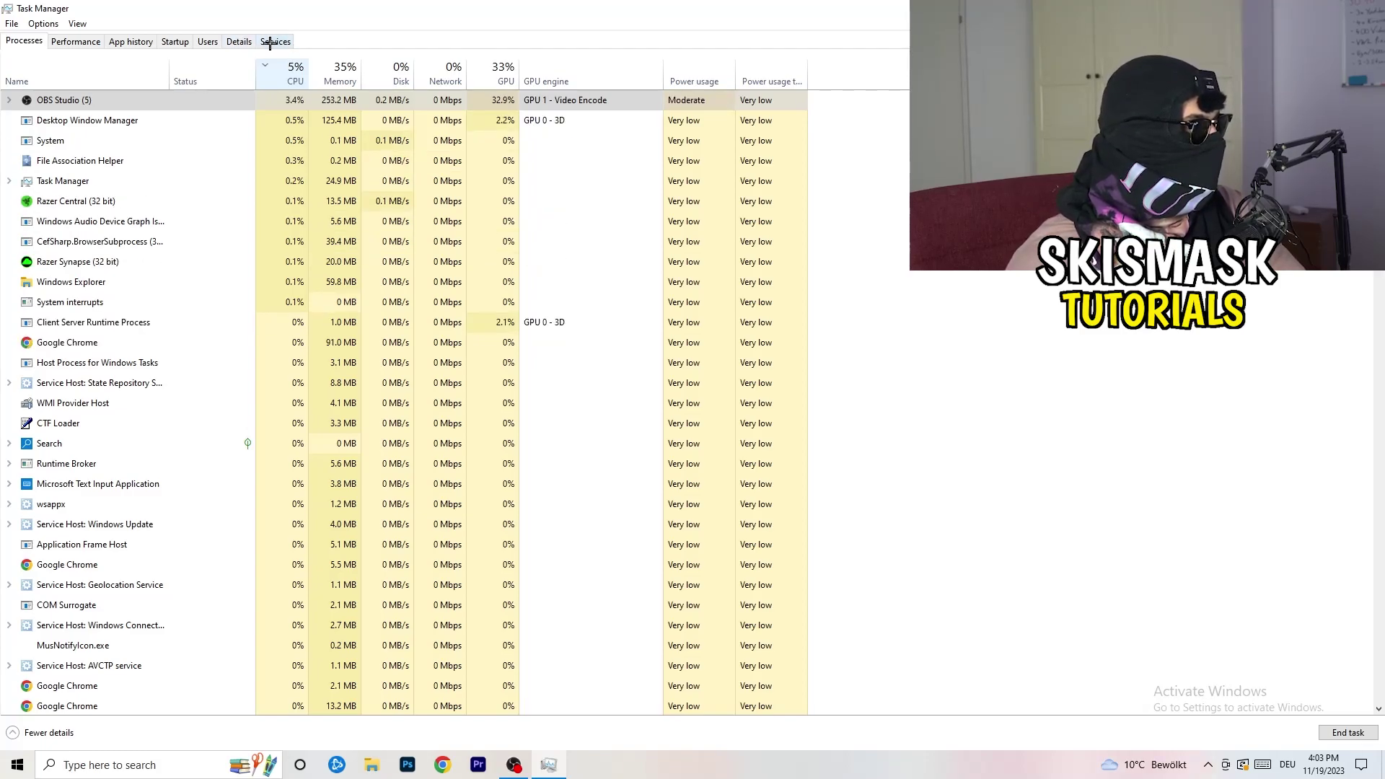
Switch to the Details tab and check Creative Cloud UI Helper.exe's priority, leaving it Normal.
left_click(226, 45)
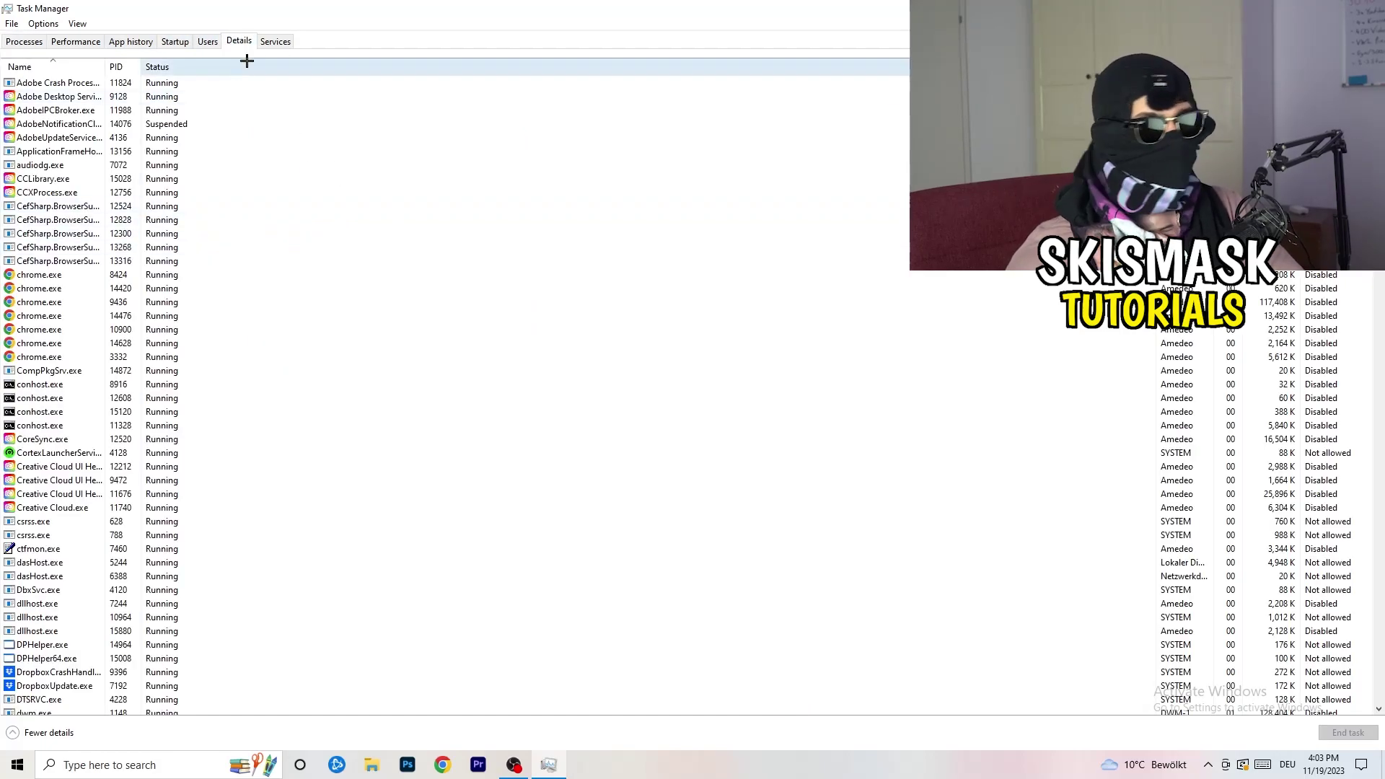
scroll(204, 374, "down", 5)
scroll(204, 374, "up", 5)
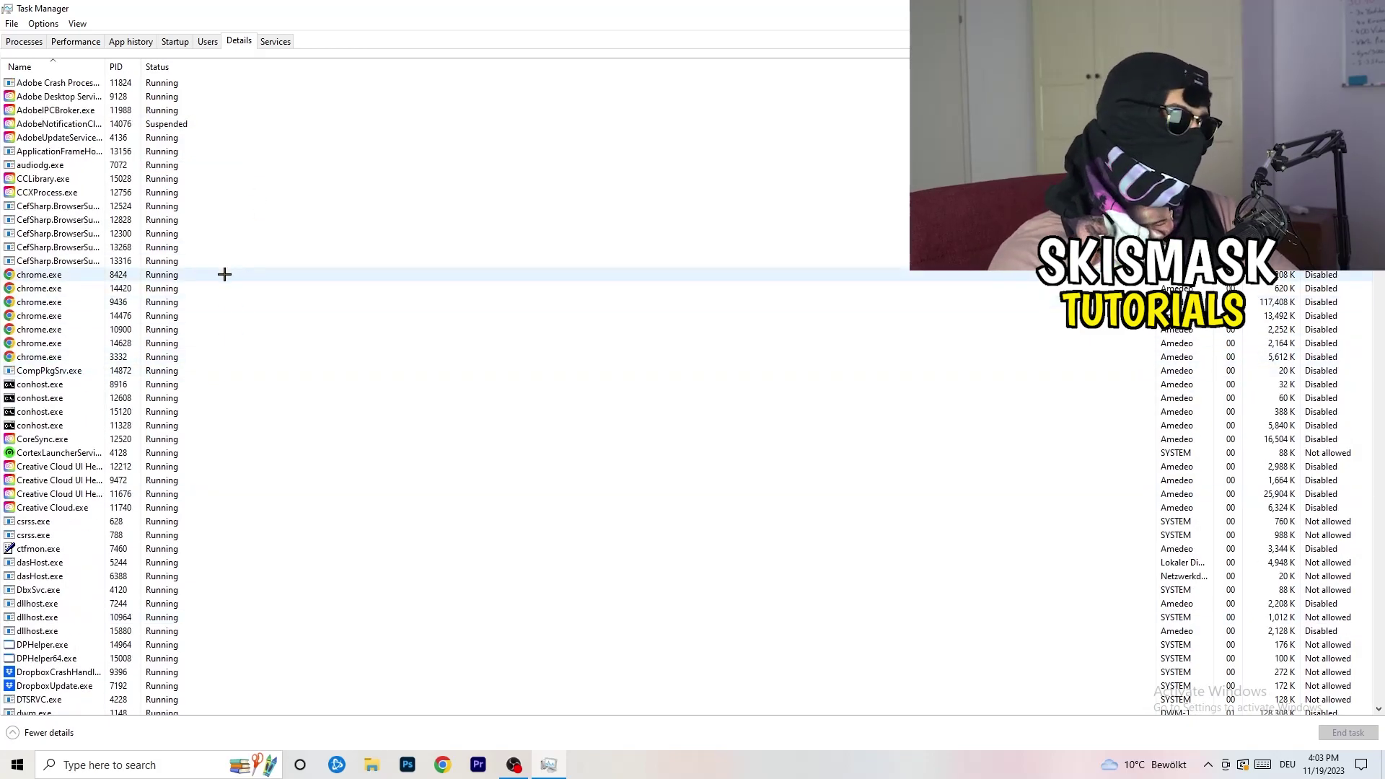
scroll(216, 315, "down", 3)
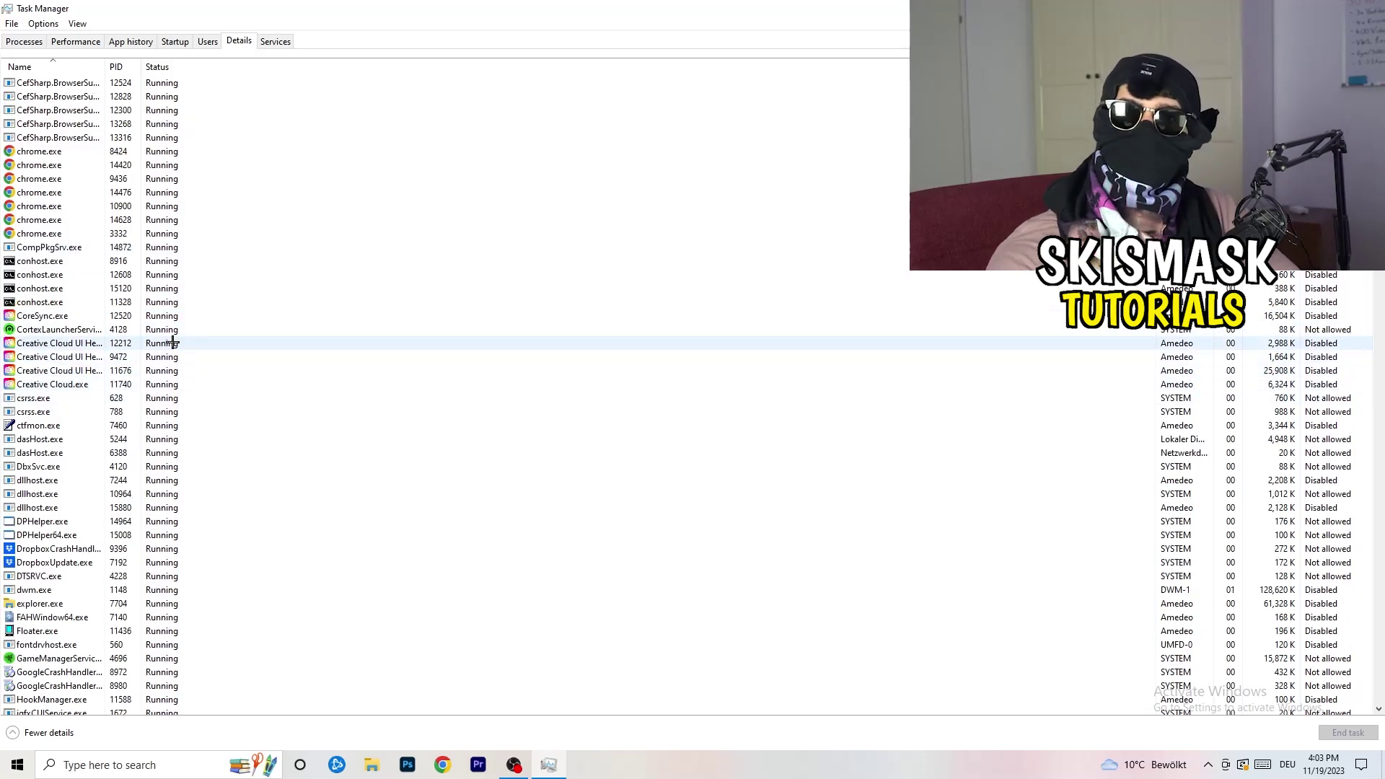
right_click(58, 371)
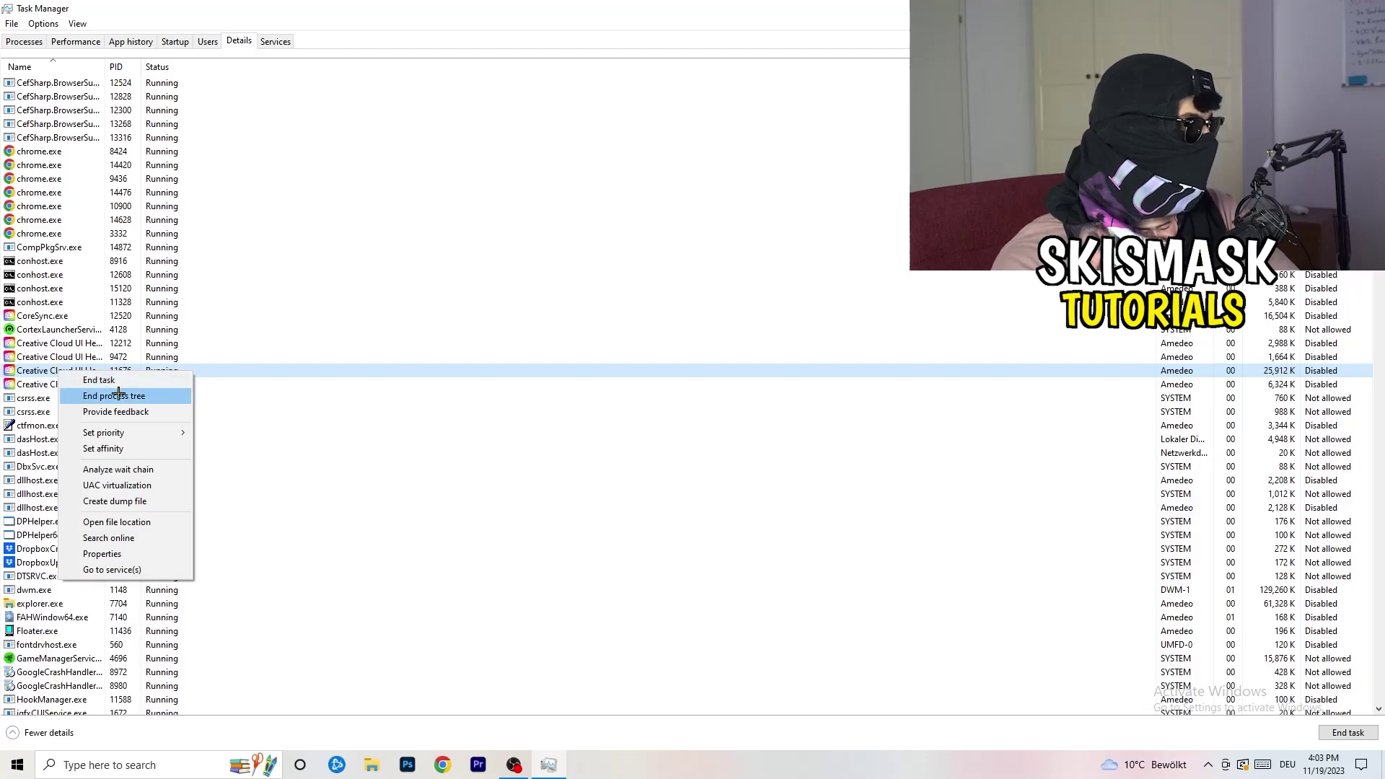
mouse_move(155, 432)
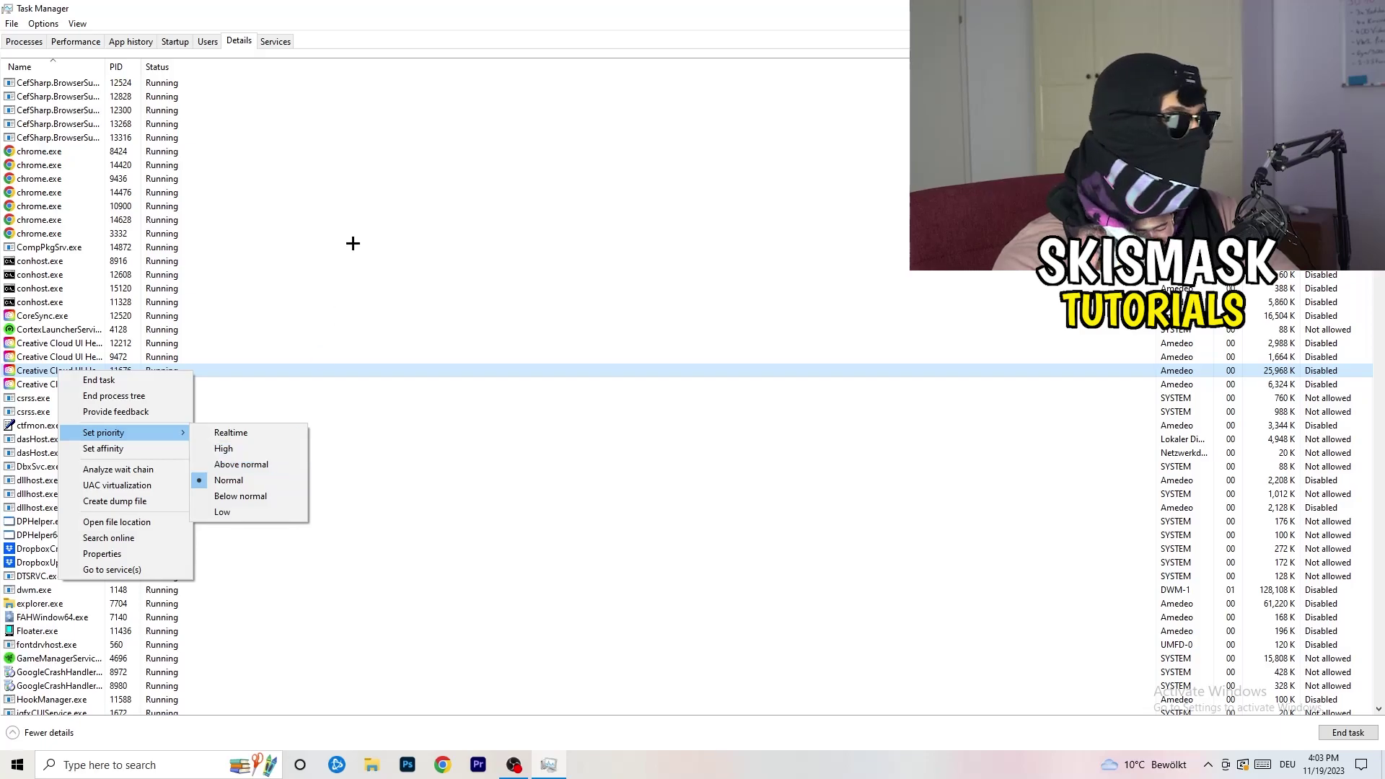
Review the Startup tab, leaving DT_Startup enabled, then close Task Manager.
left_click(175, 41)
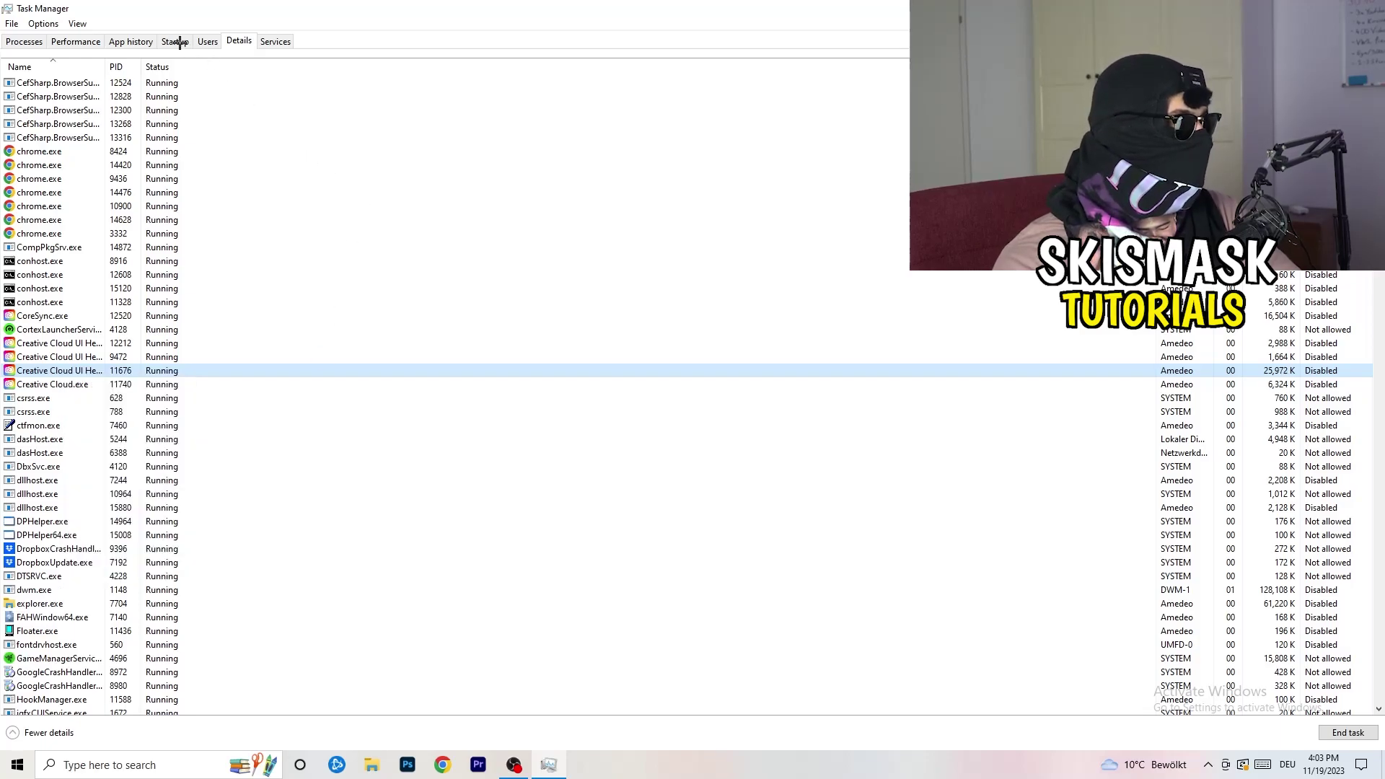
left_click(175, 41)
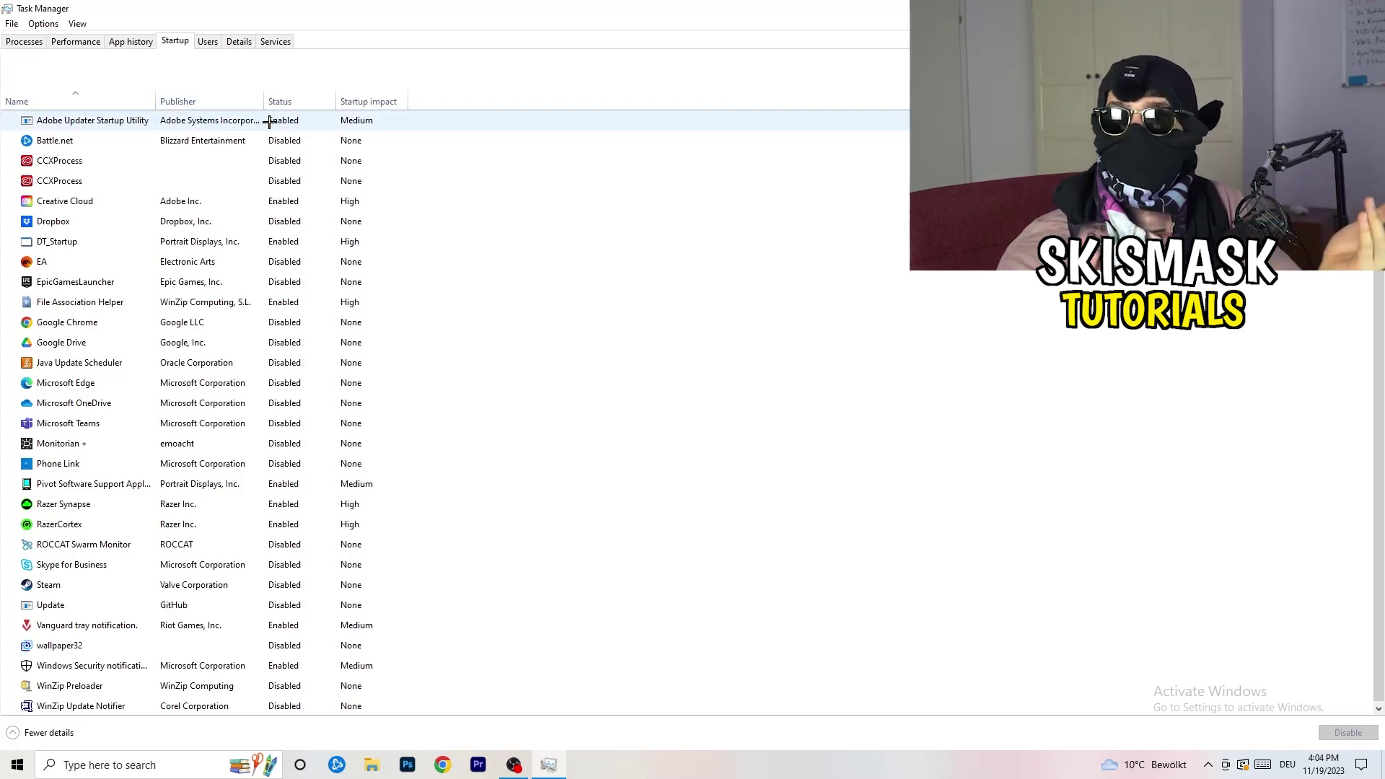
right_click(317, 236)
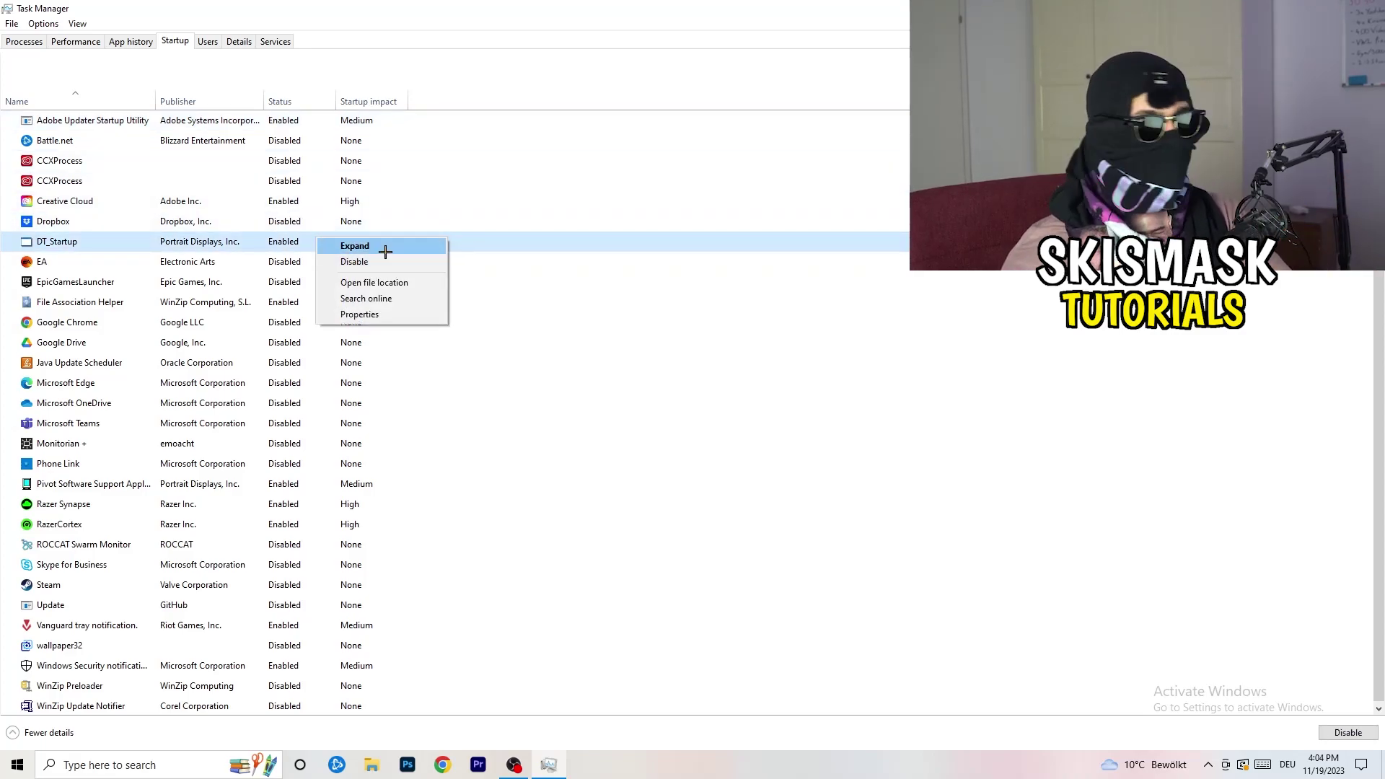
left_click(810, 48)
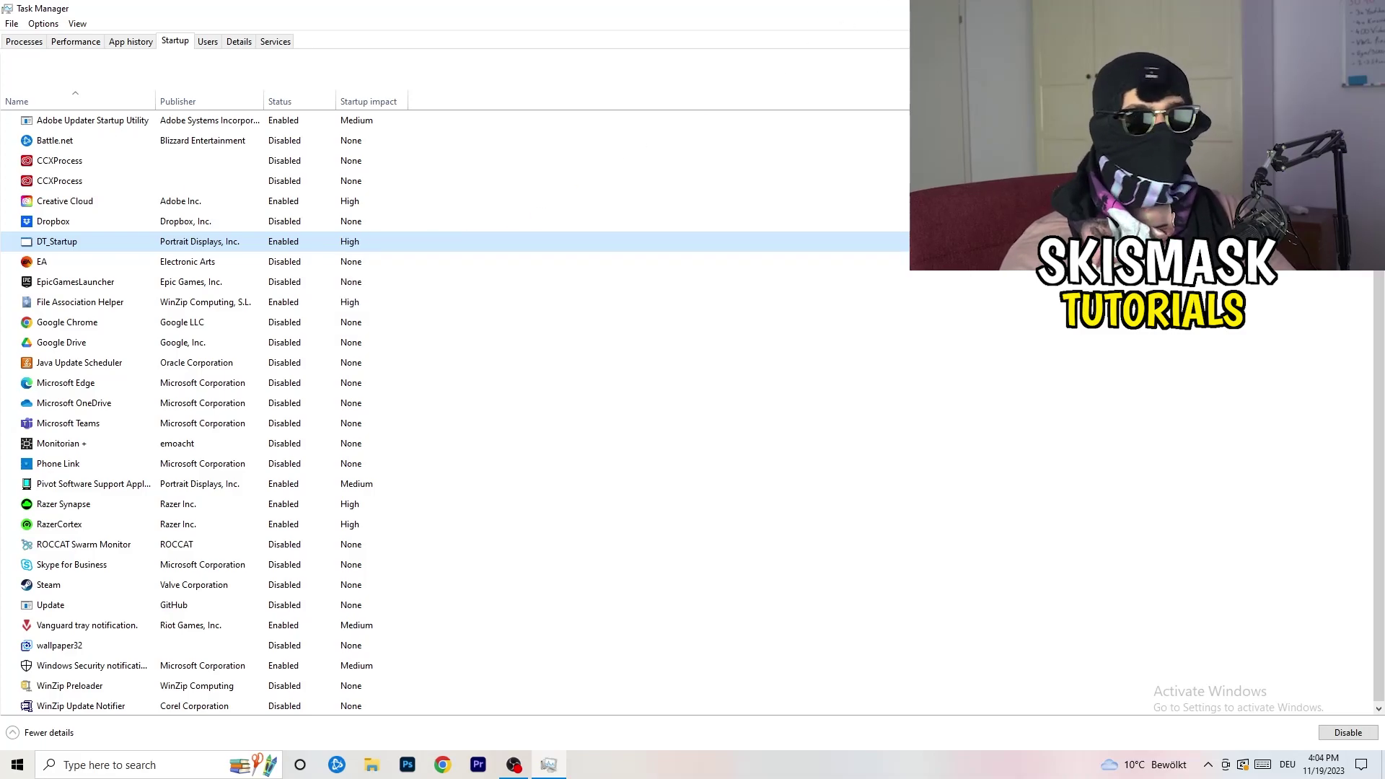
key("alt+F4")
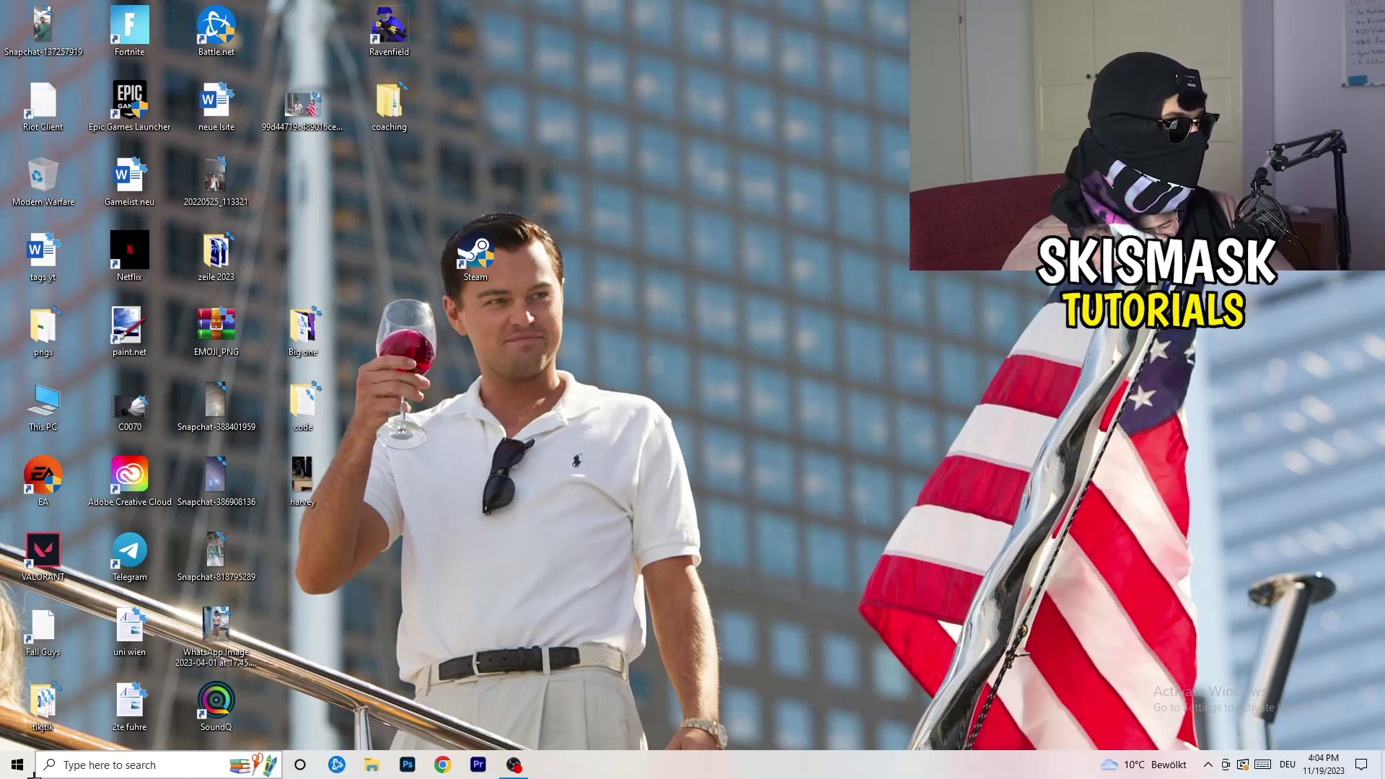
Open Settings > System > Display and keep scaling at 100% (Recommended) at 1920 × 1080.
left_click(12, 770)
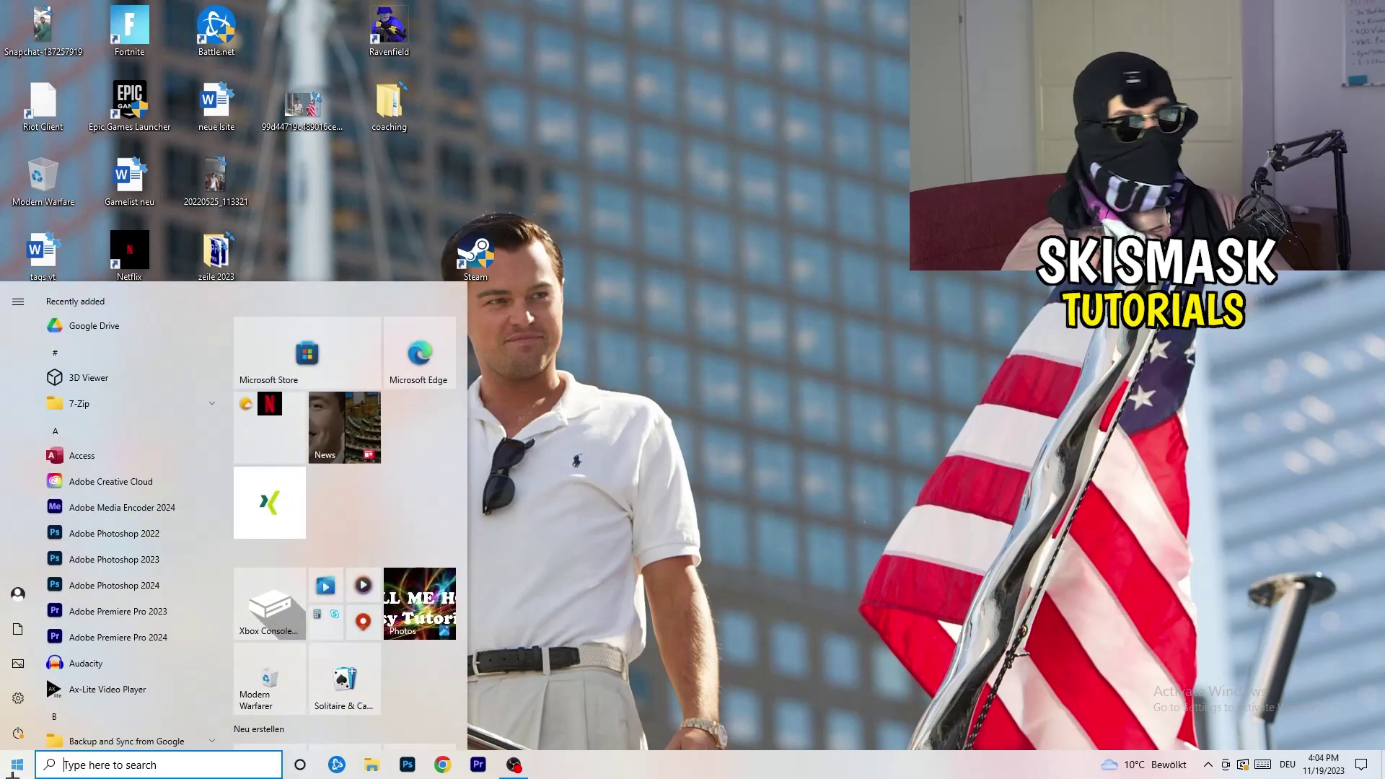
left_click(15, 706)
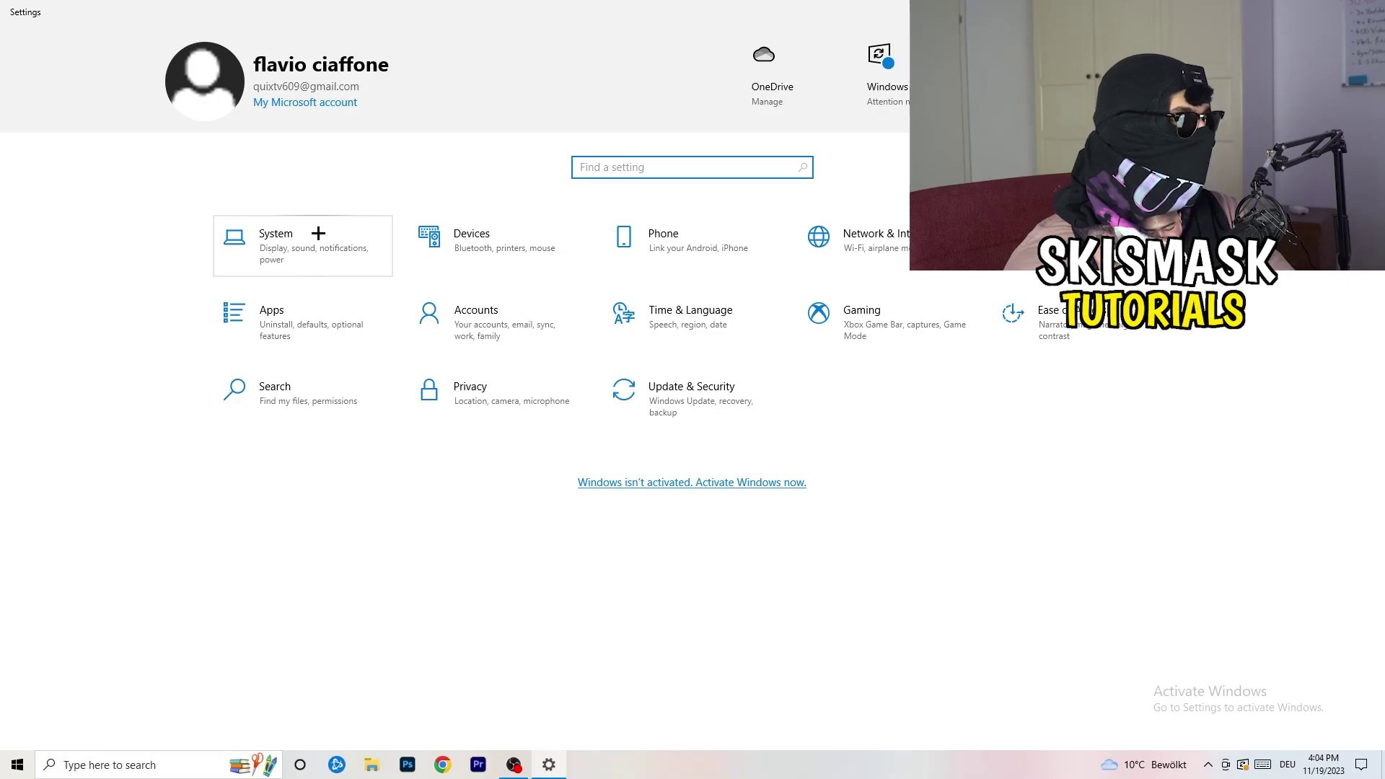
left_click(326, 233)
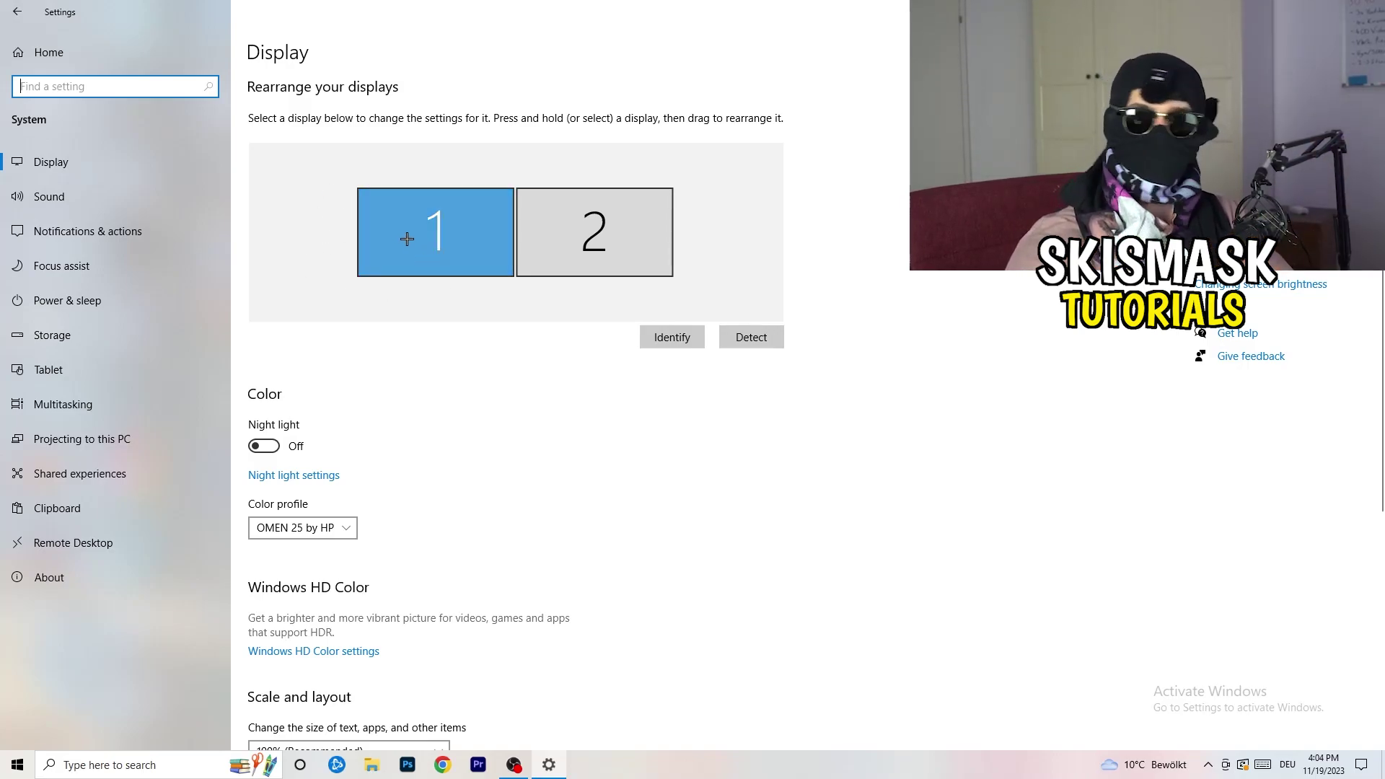
scroll(548, 259, "down", 5)
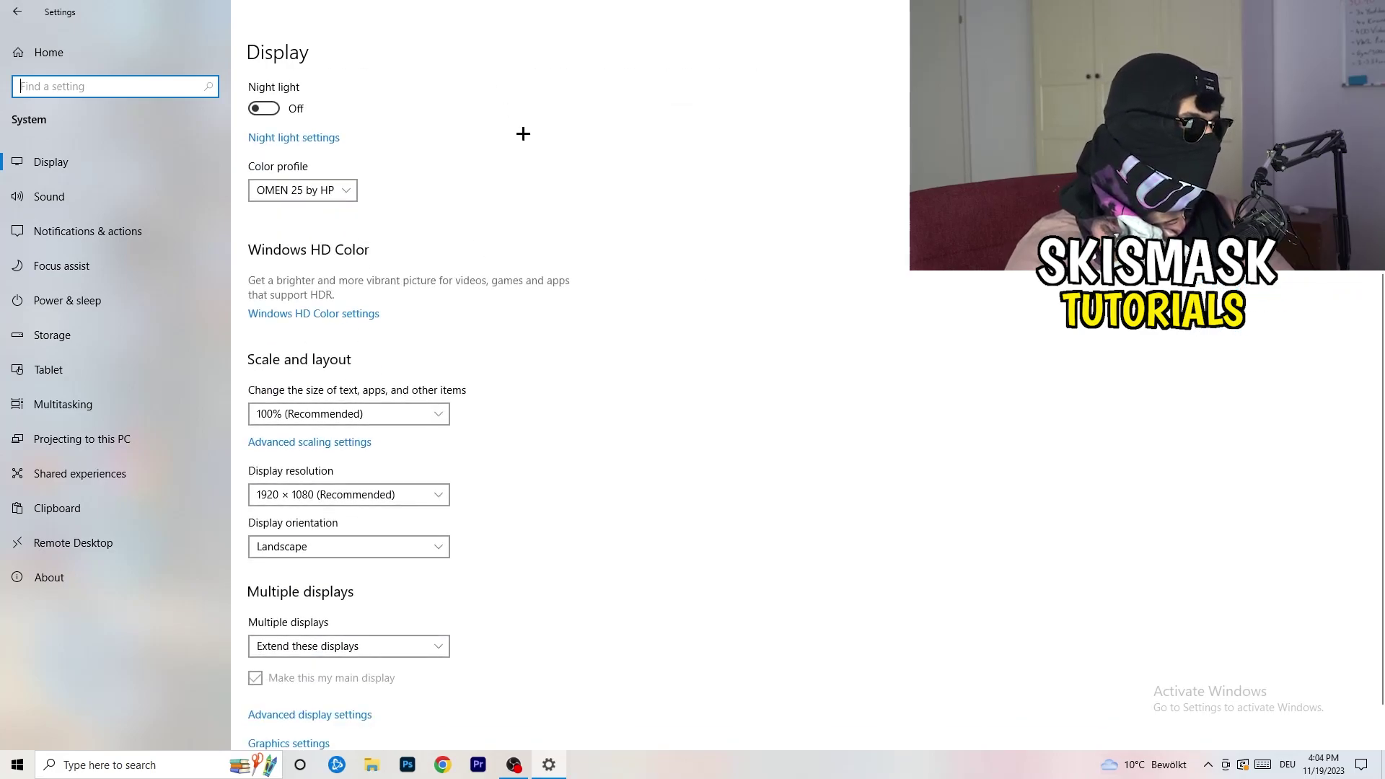
left_click(389, 417)
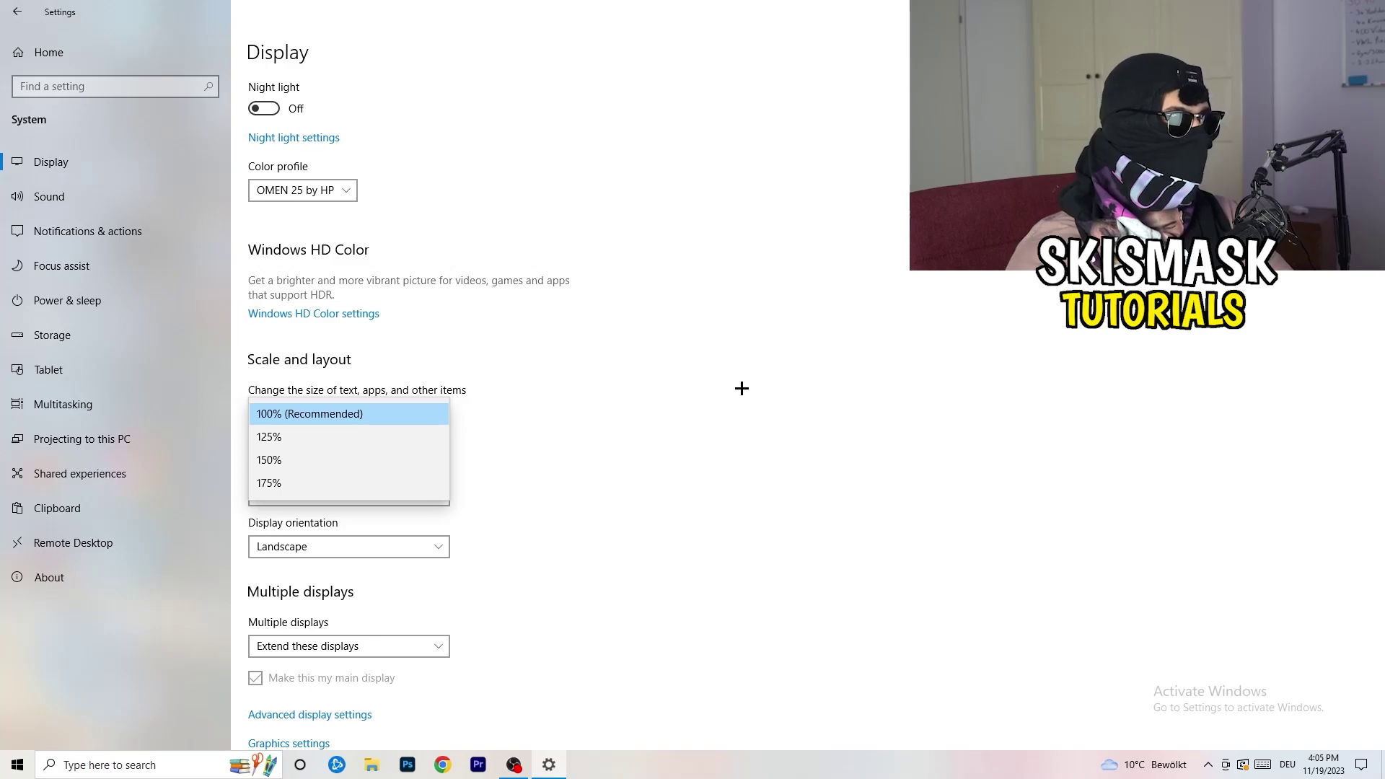
left_click(702, 377)
scroll(587, 396, "down", 1)
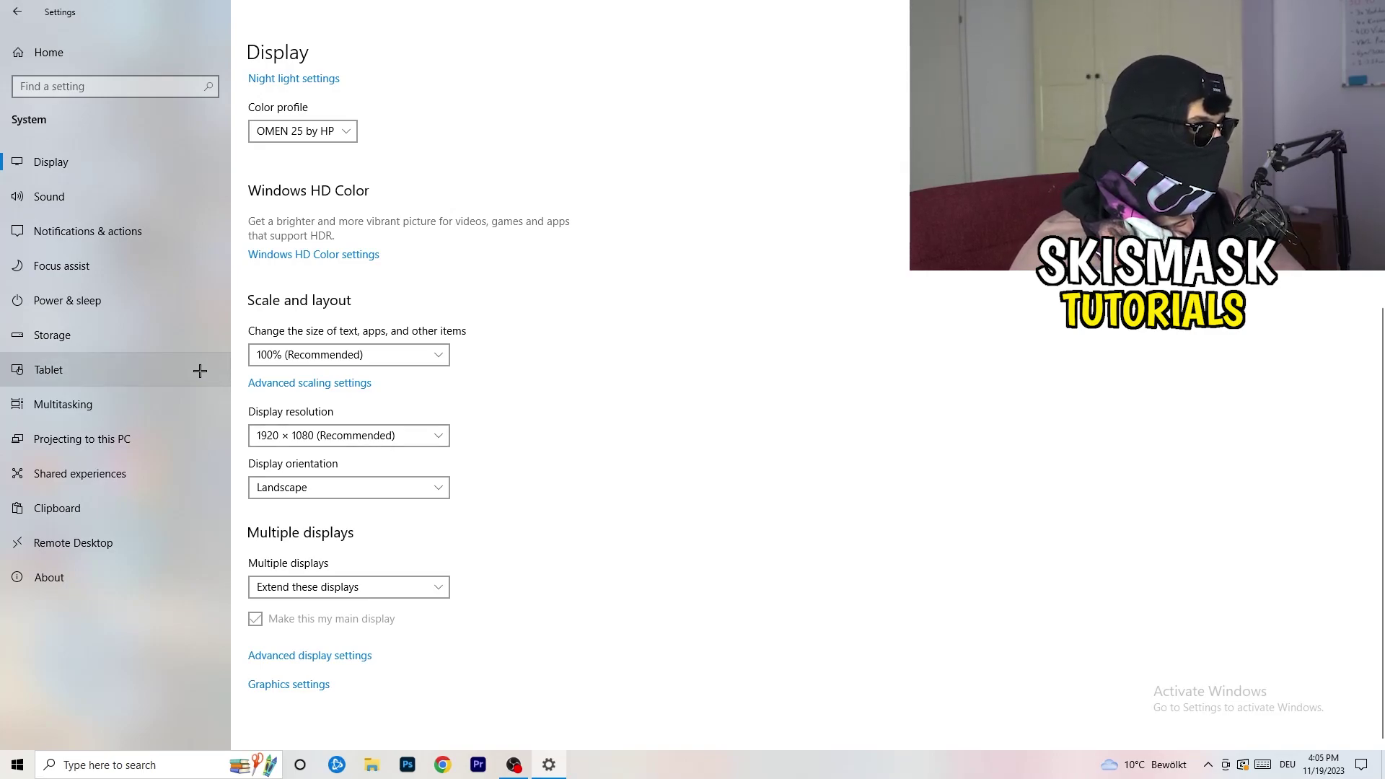
Go to Power & sleep, review the additional plans in Power Options, then close it.
left_click(101, 300)
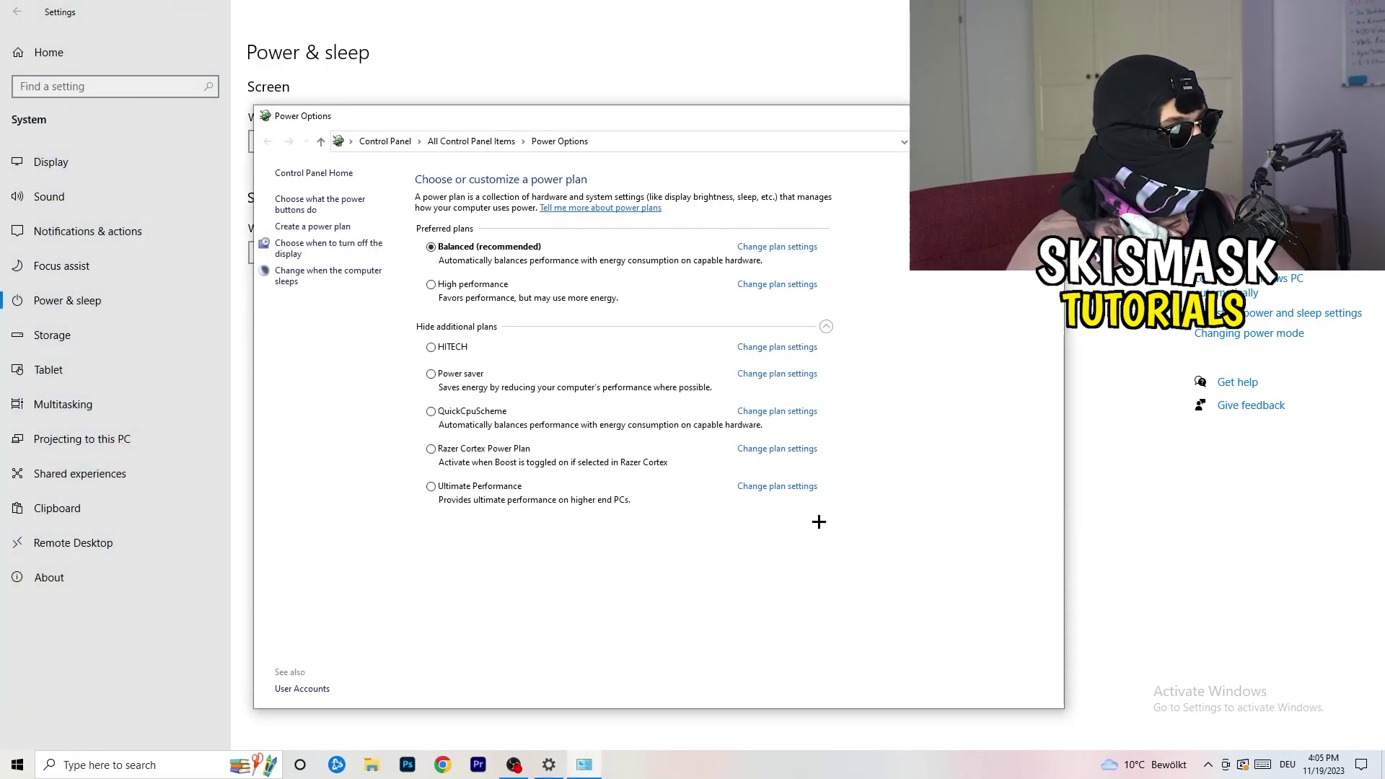
left_click(827, 327)
left_click(826, 328)
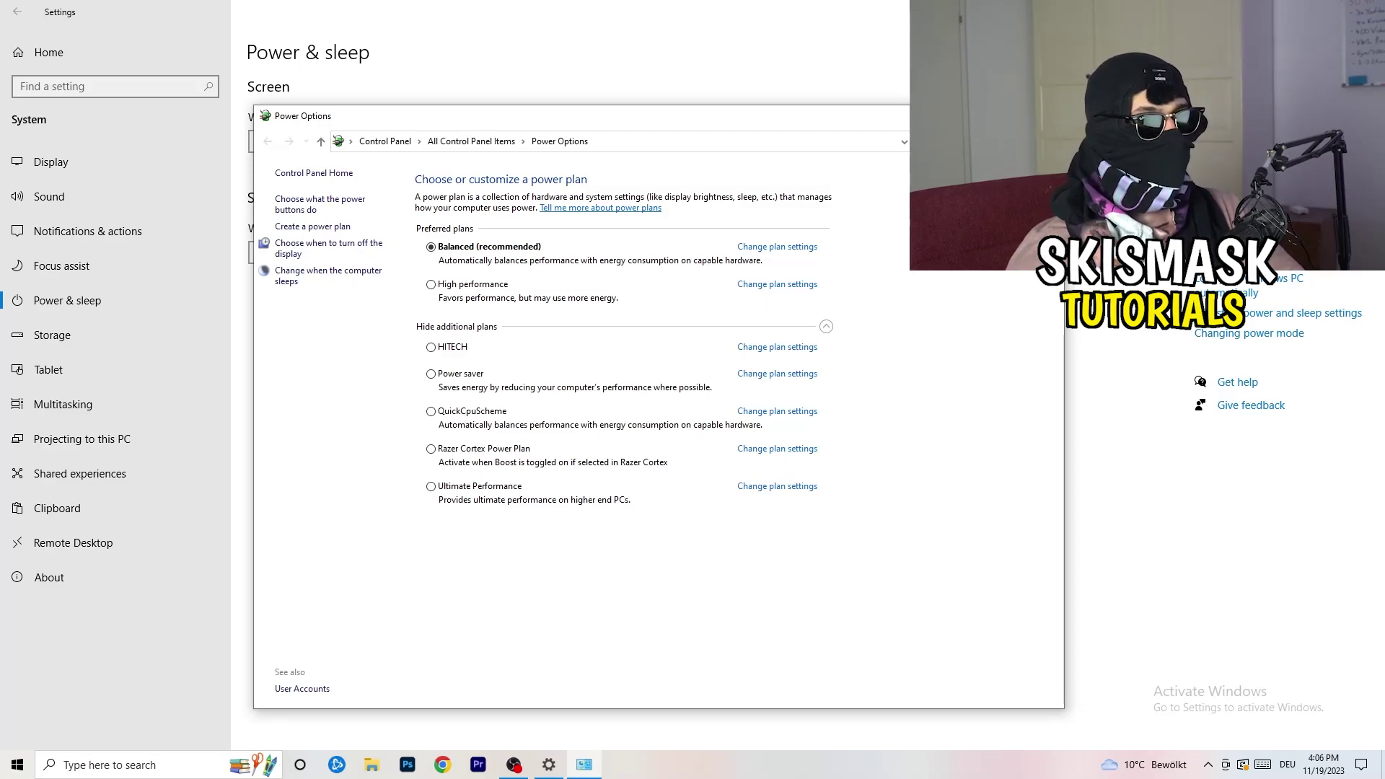
left_click(1046, 116)
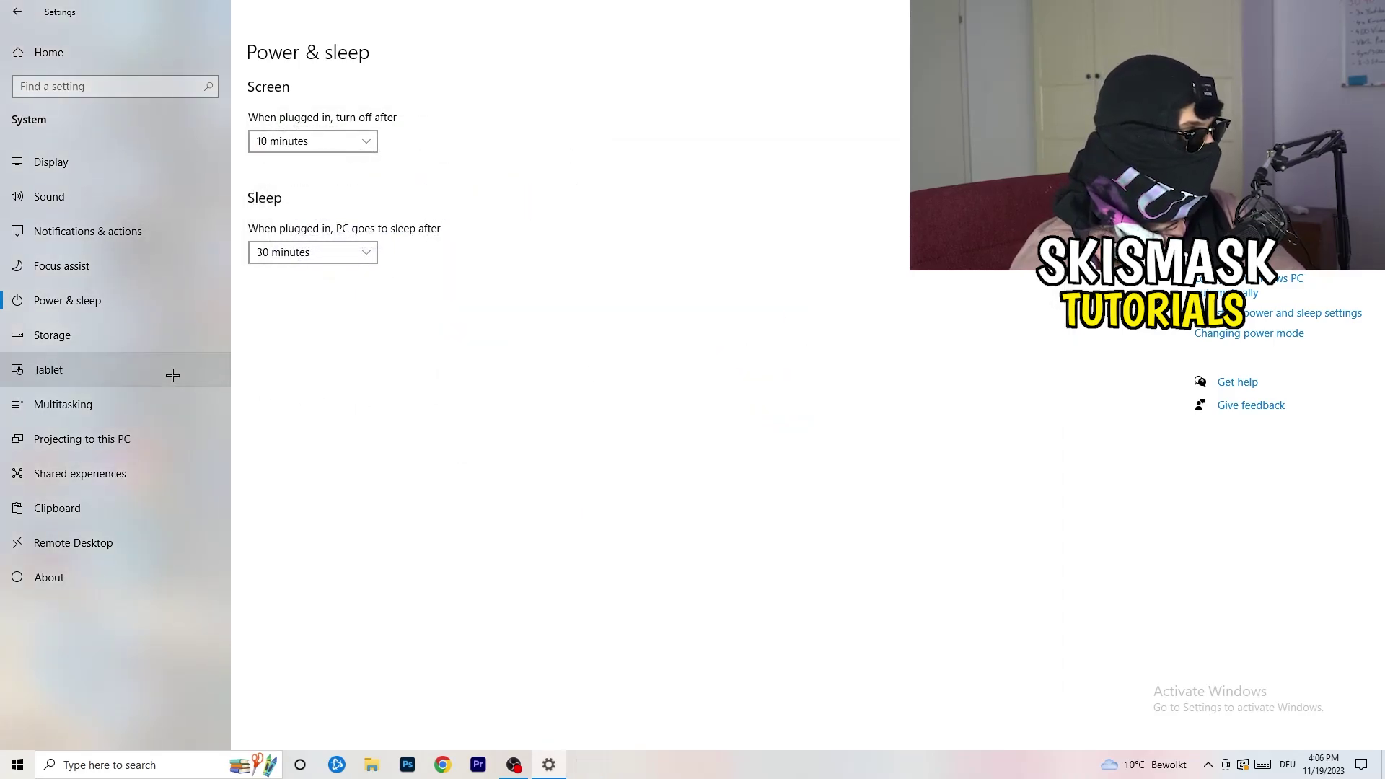
Configure Storage Sense to run every week and delete temporary files apps aren't using.
left_click(96, 339)
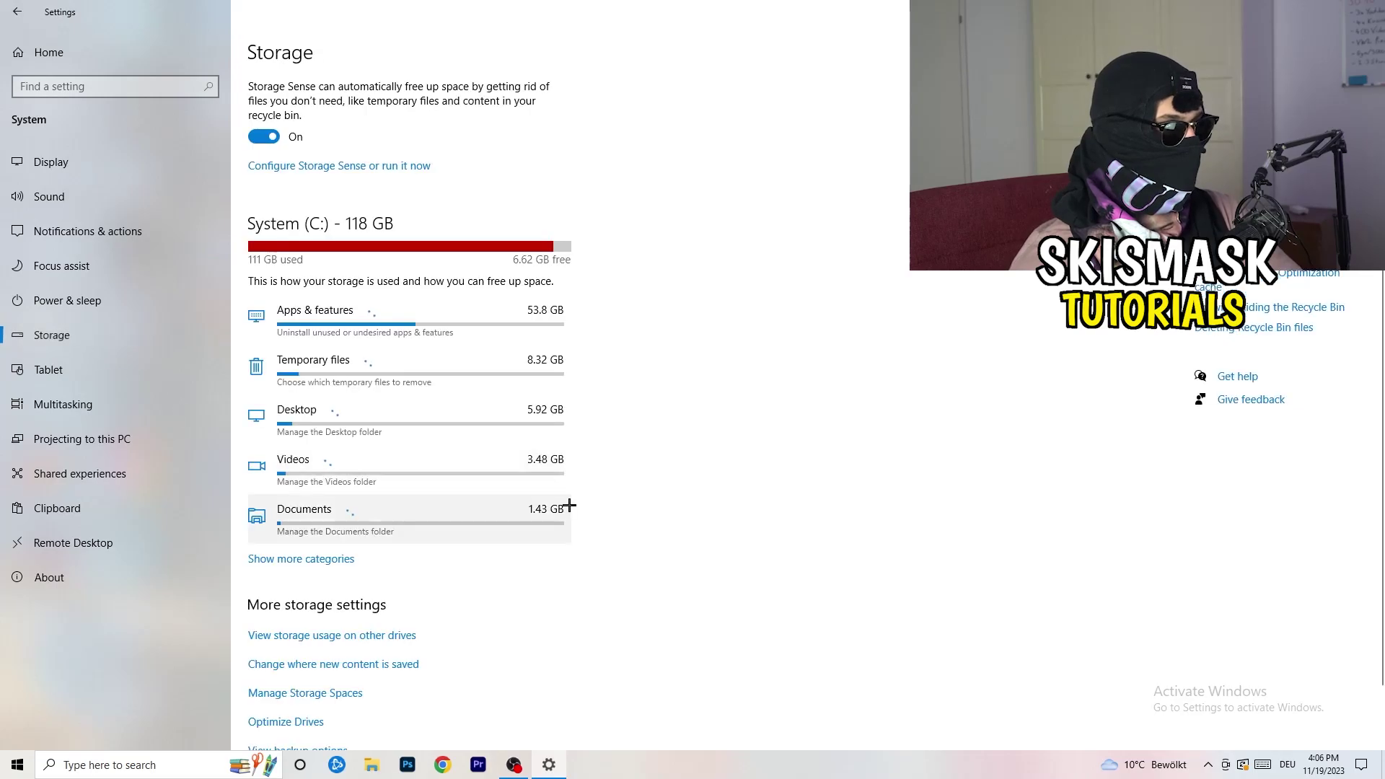
left_click(348, 173)
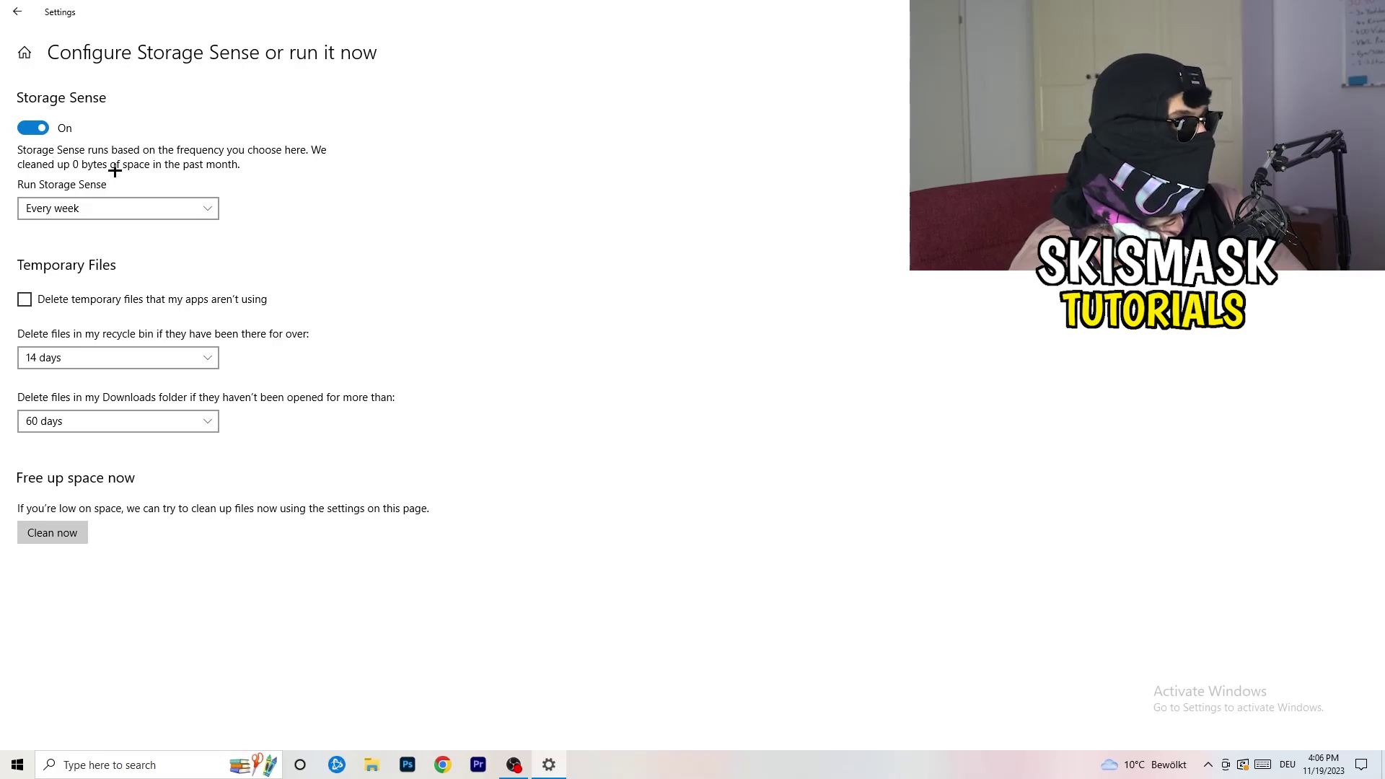
left_click(116, 208)
left_click(431, 216)
left_click(83, 298)
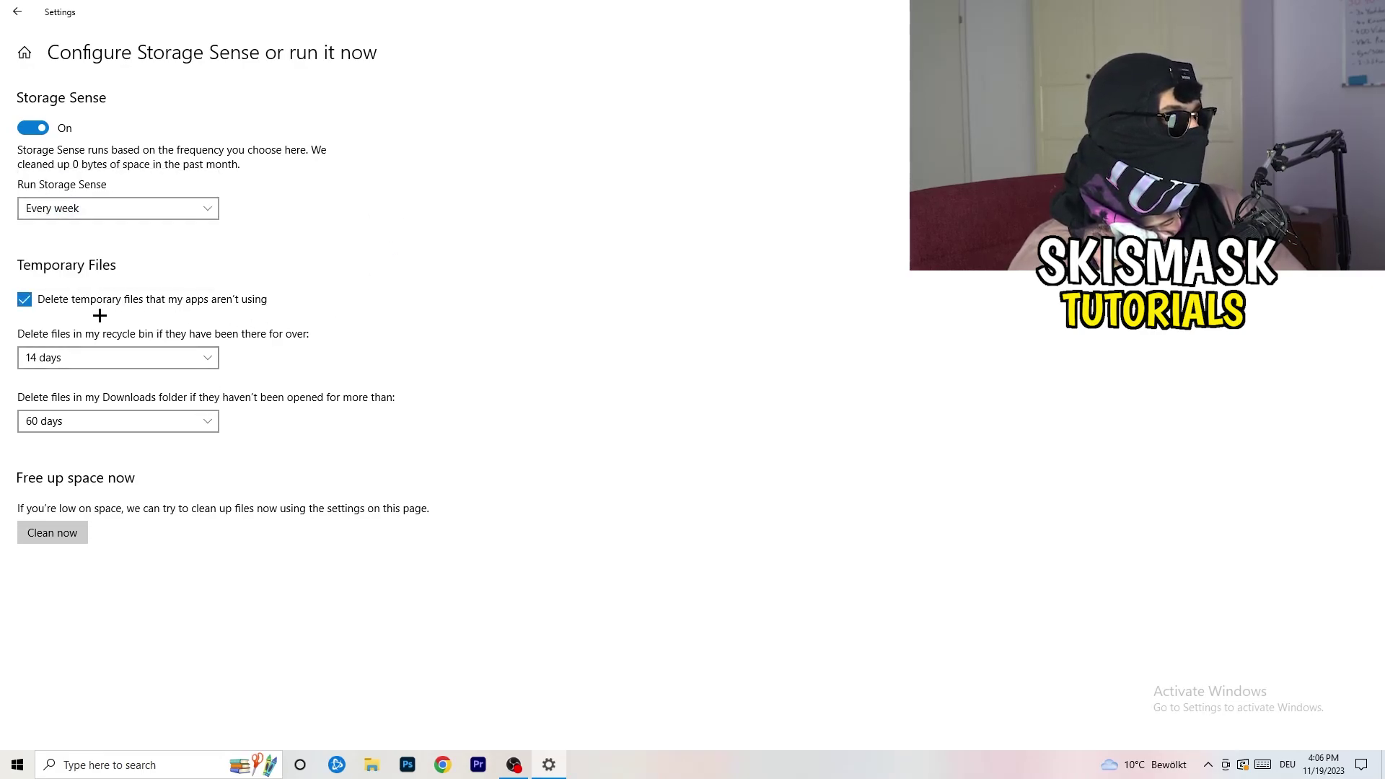
Keep the Recycle Bin cleanup at 14 days and Downloads cleanup at 60 days.
left_click(104, 358)
left_click(477, 285)
left_click(201, 357)
left_click(618, 252)
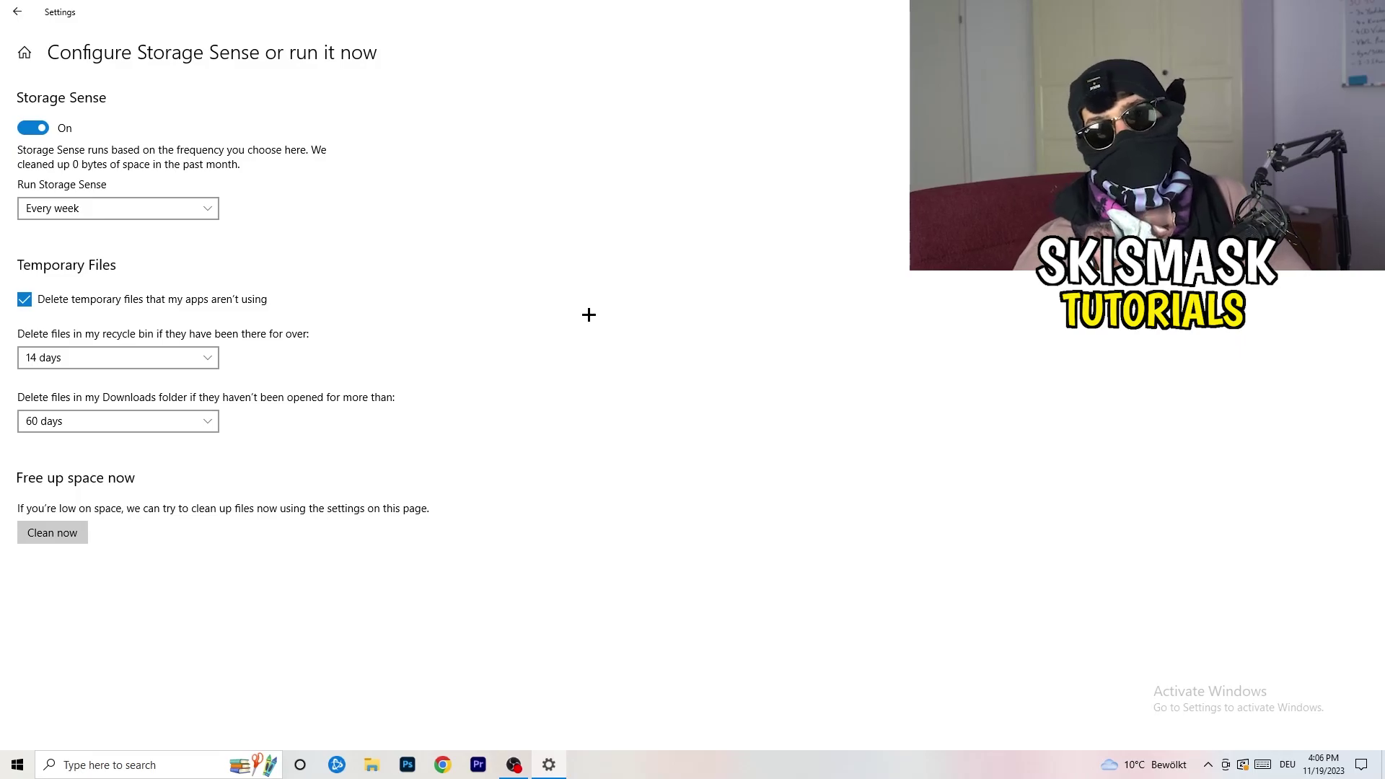
left_click(127, 422)
left_click(544, 327)
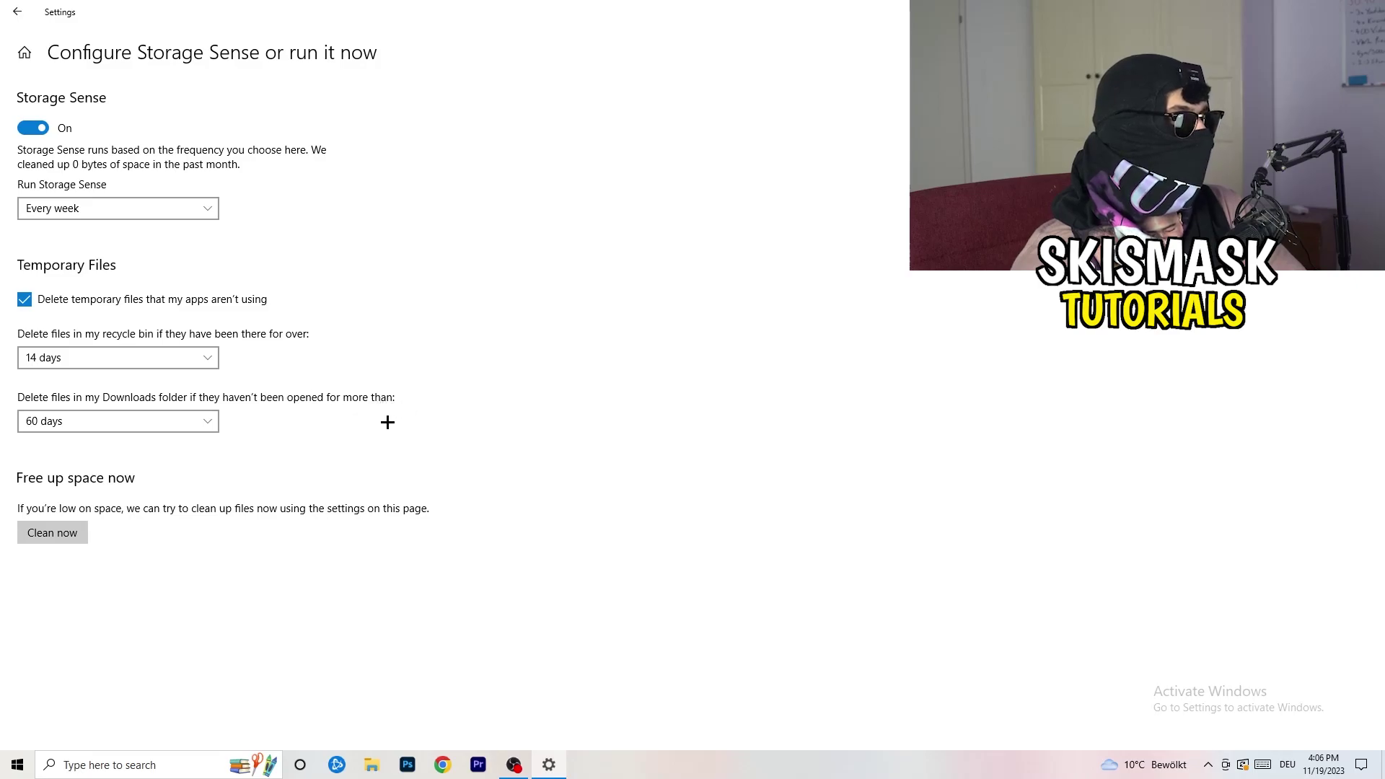
left_click(164, 423)
left_click(679, 350)
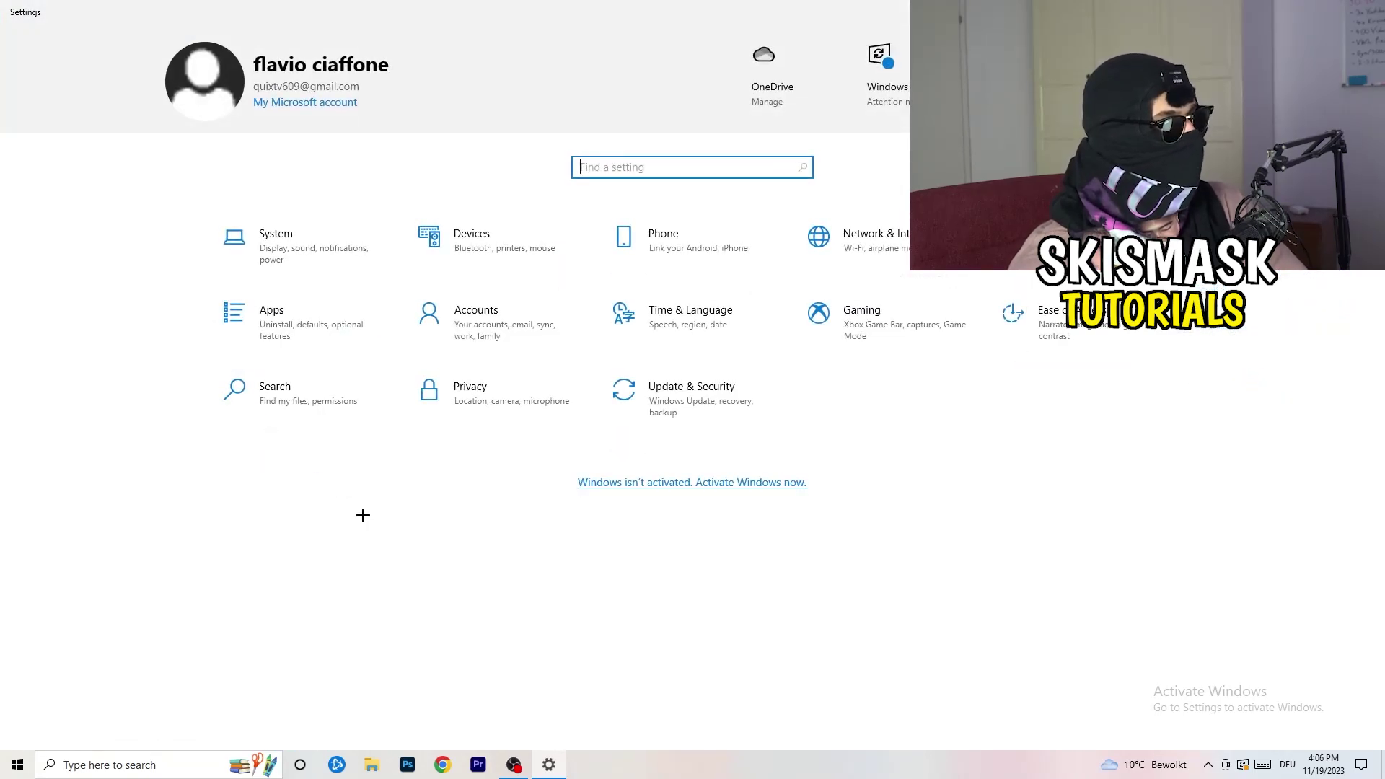
Check Windows Update's pending restart for the cumulative update, then close Settings.
left_click(682, 406)
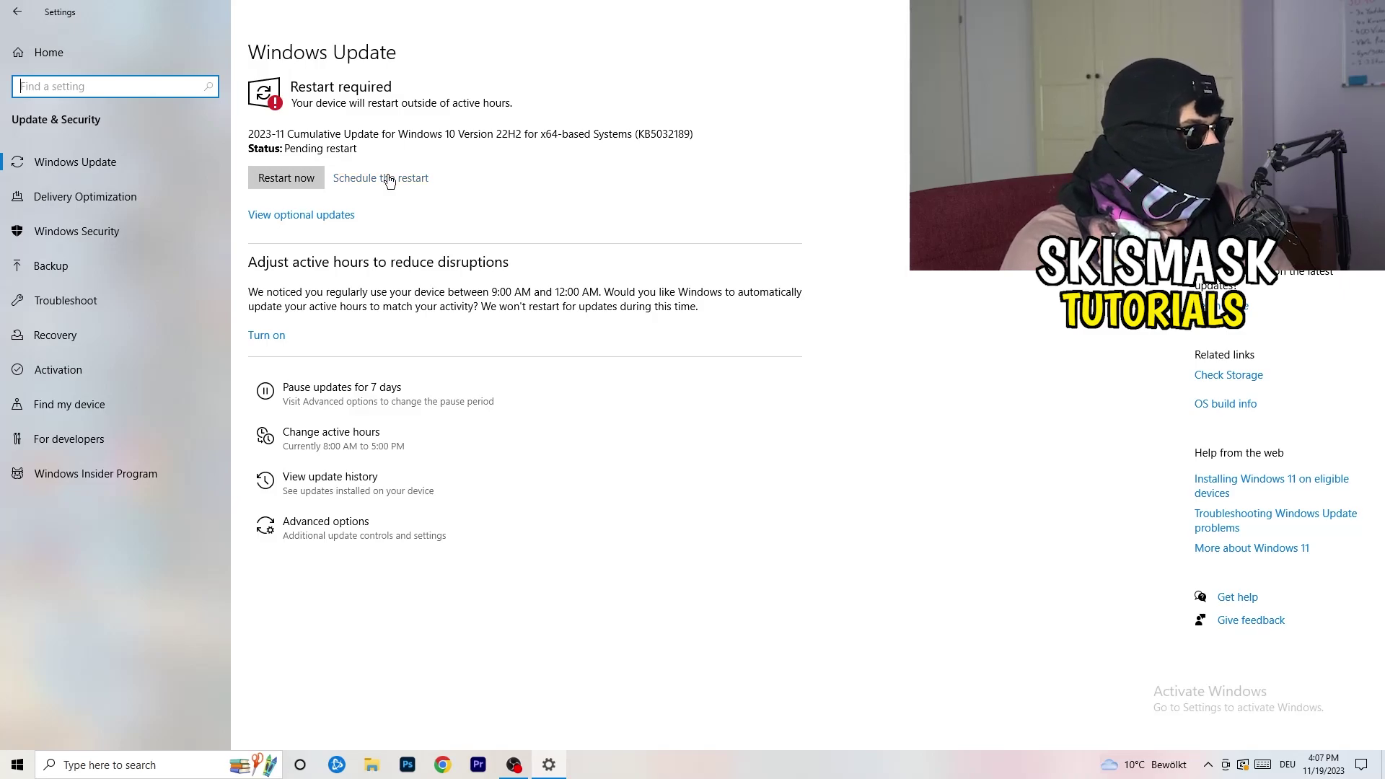
key("alt+F4")
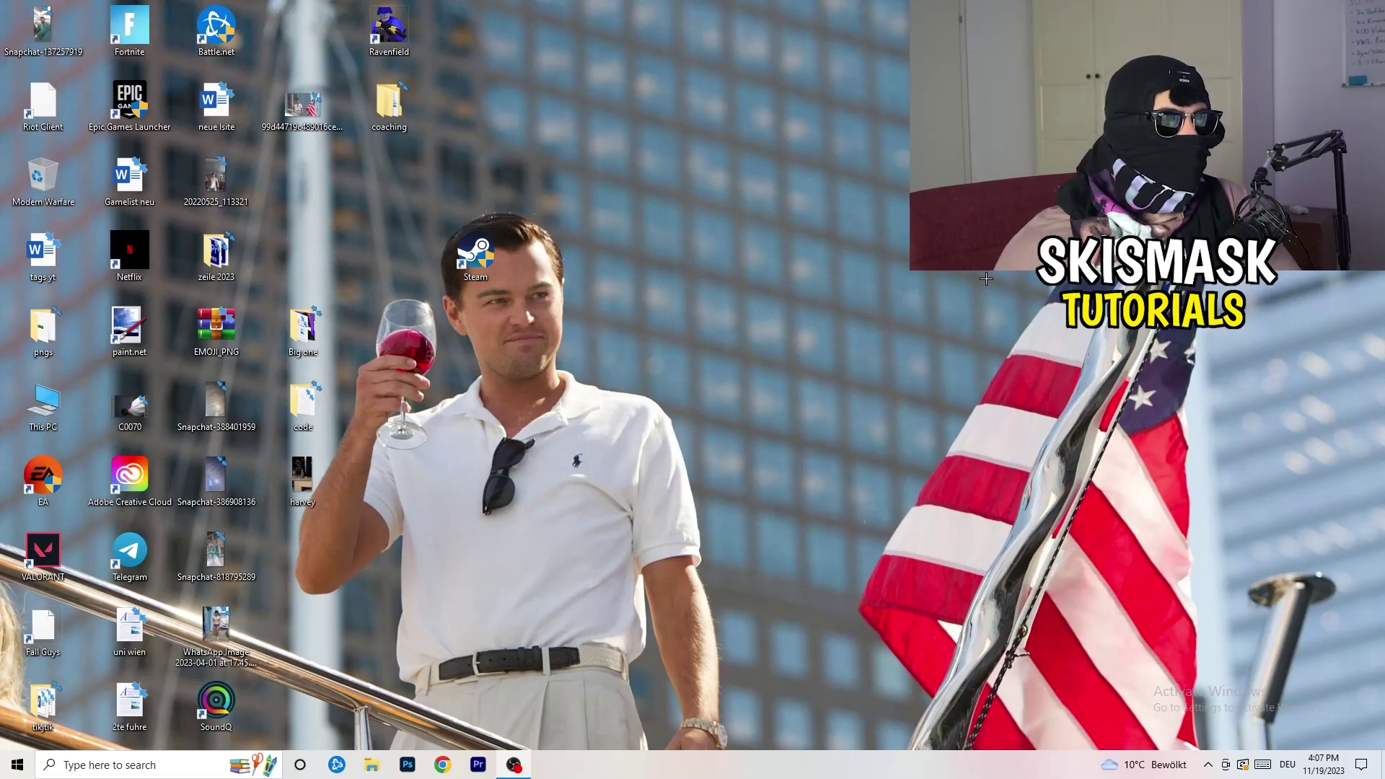
right_click(839, 305)
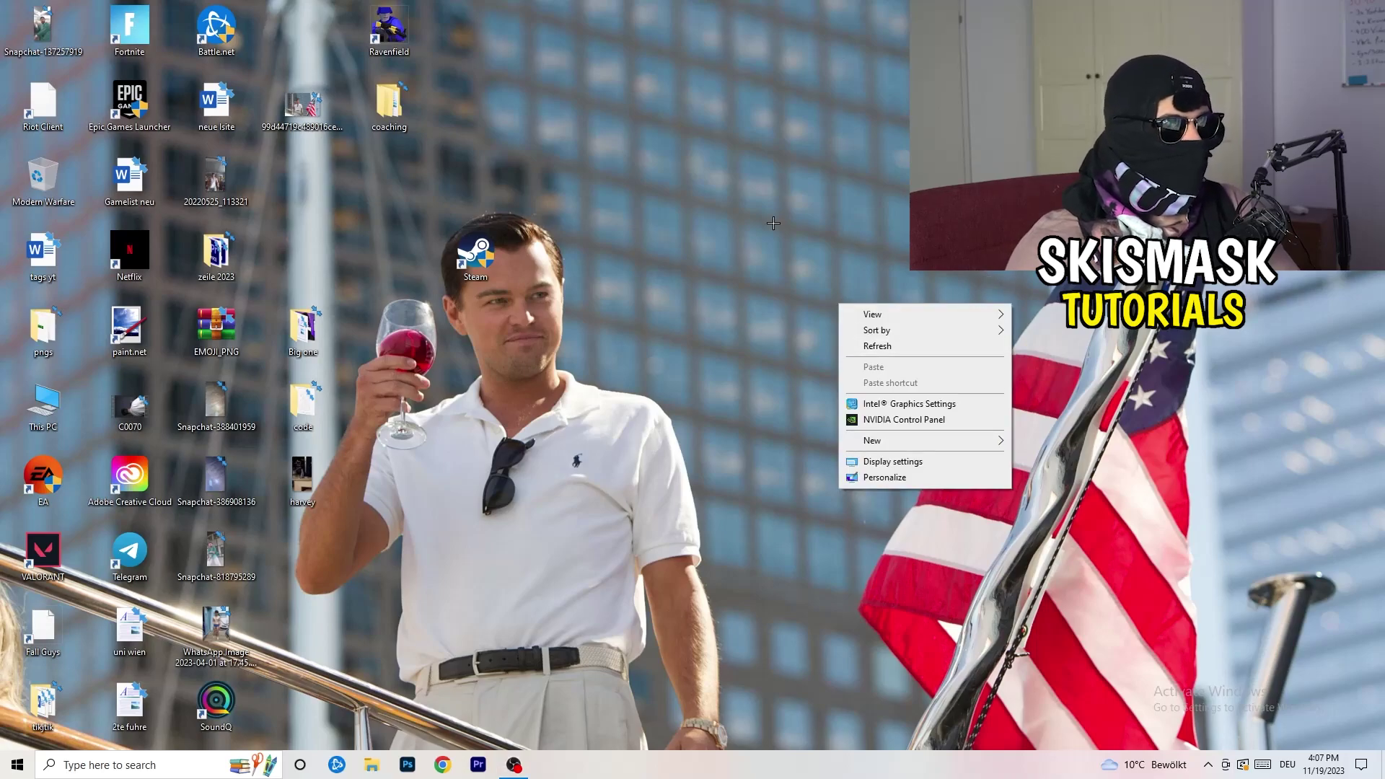
left_click(923, 420)
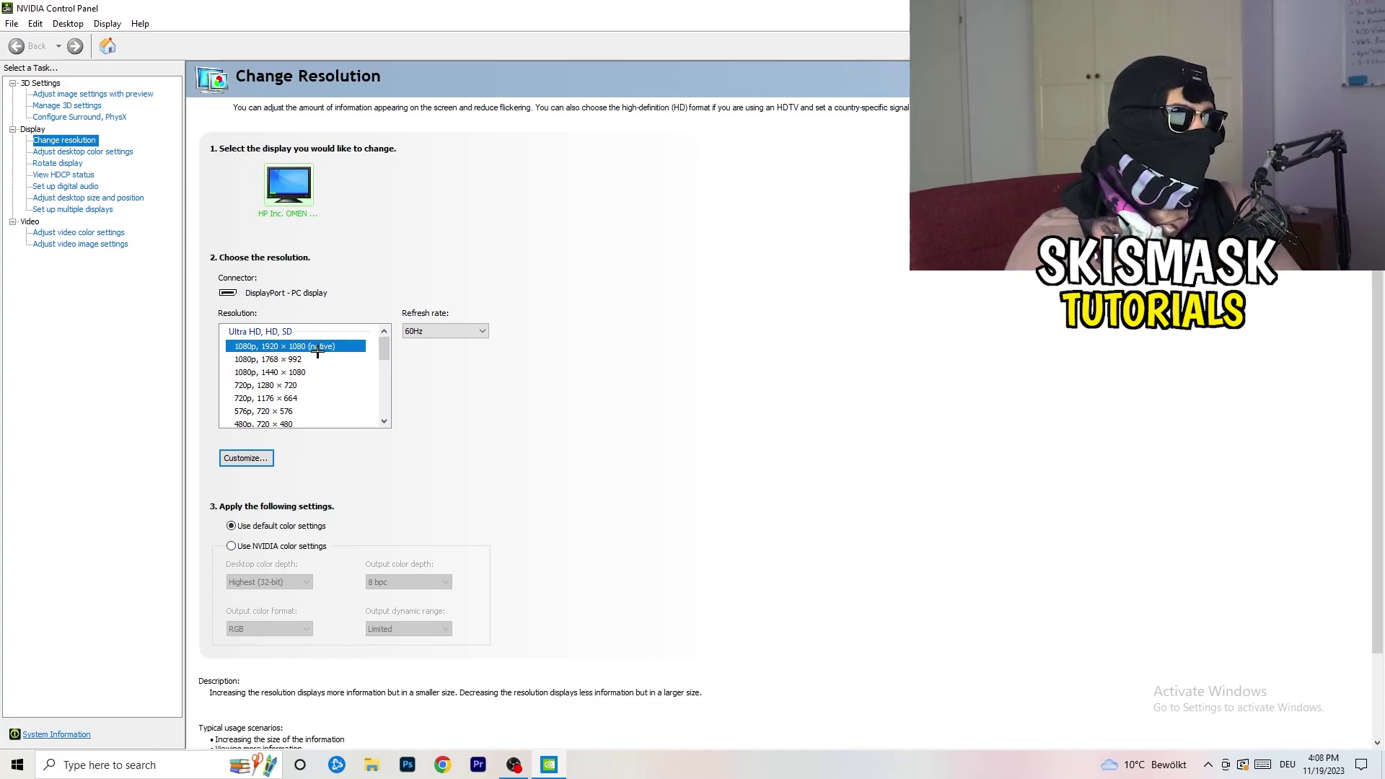
left_click(75, 96)
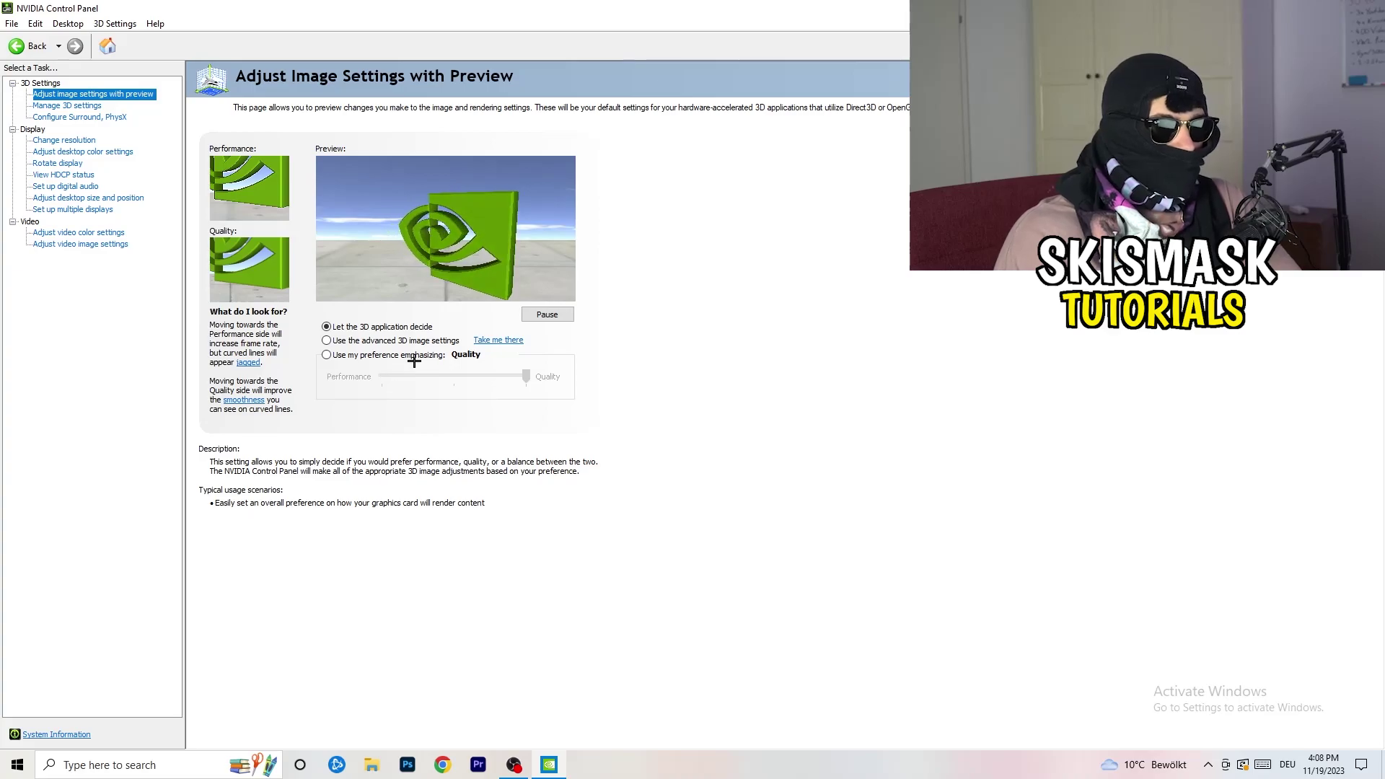
key("alt+F4")
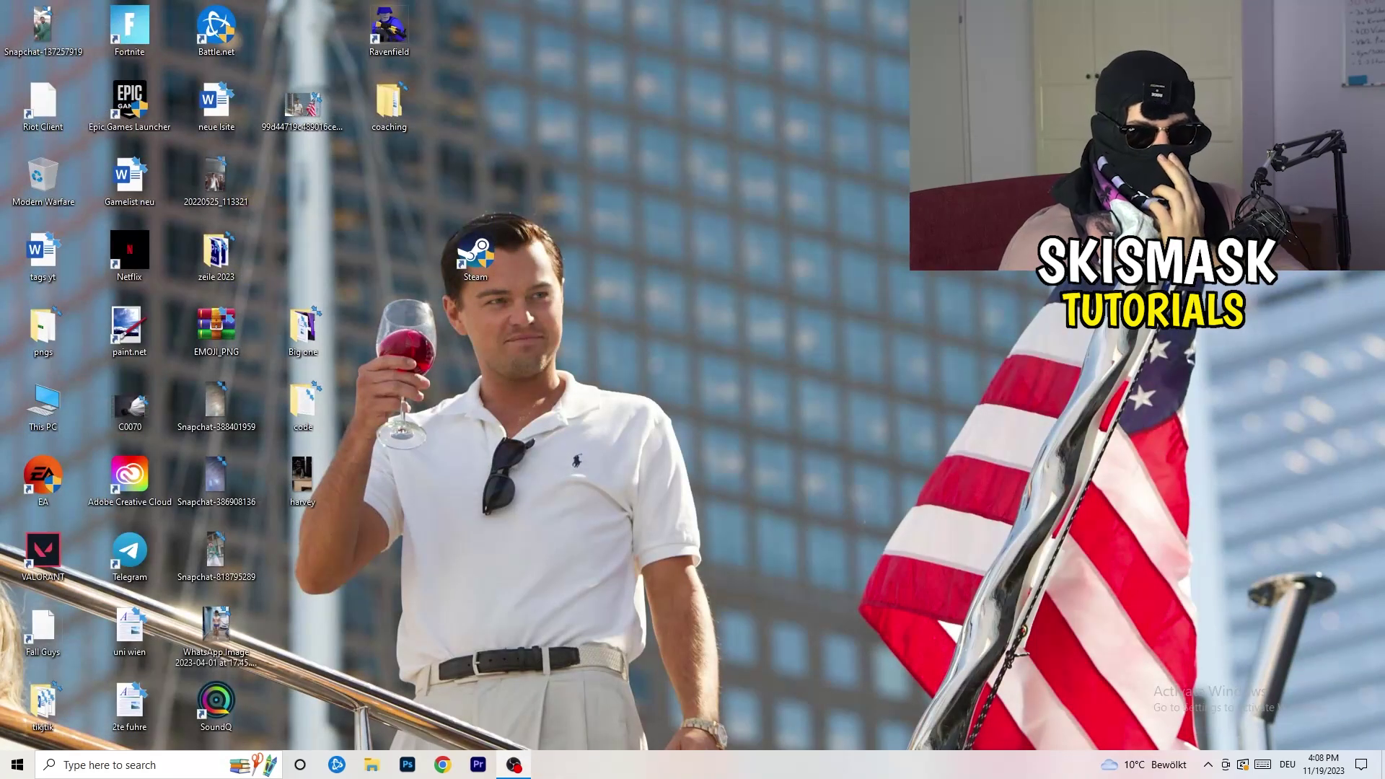